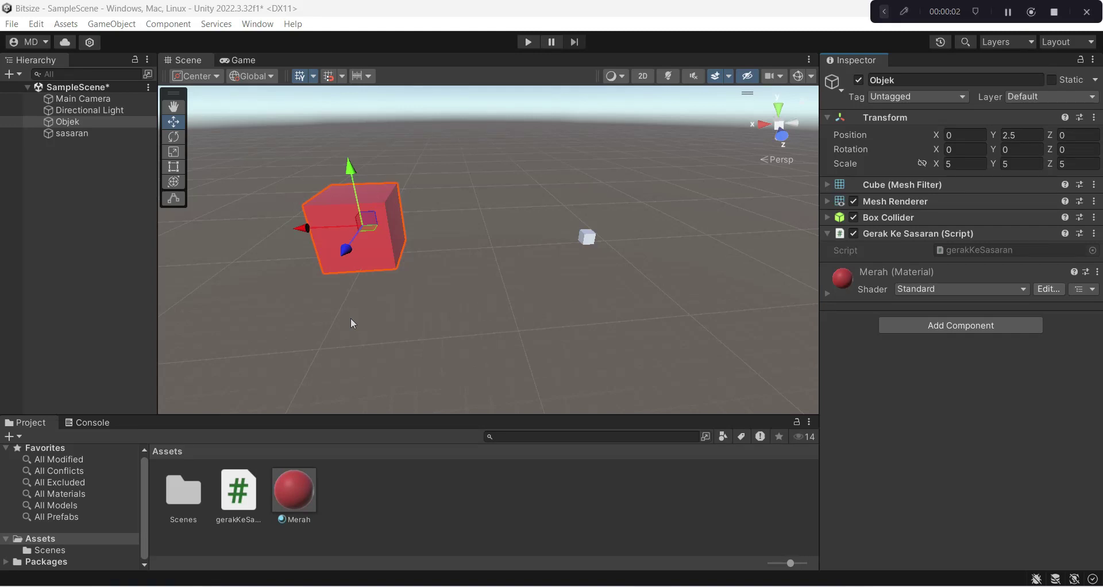
# - Select the Objek cube and open its gerakKeSasaran script in Visual Studio
pyautogui.click(604, 291)
pyautogui.click(396, 254)
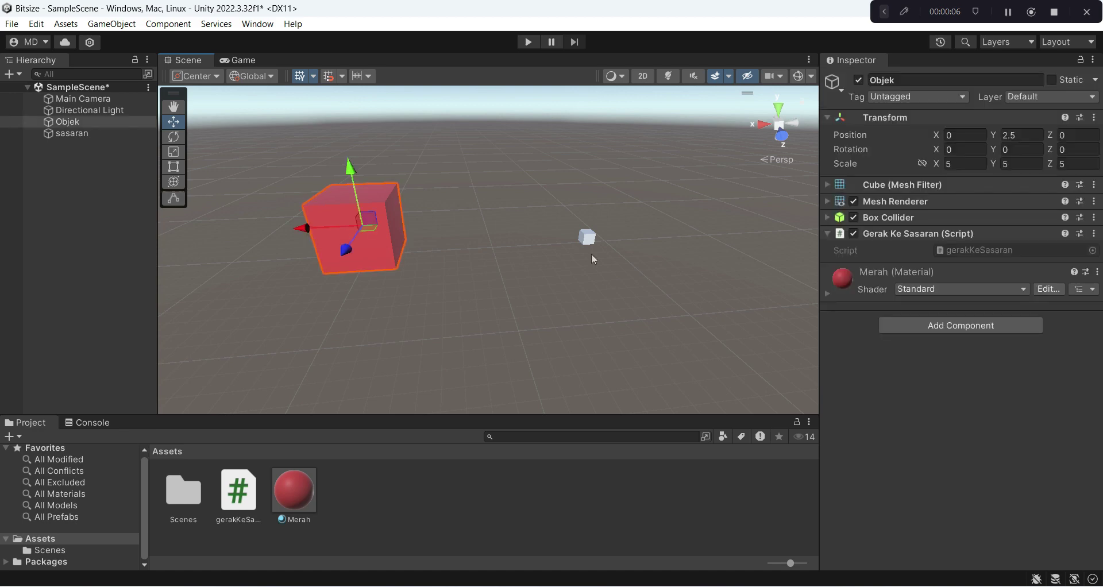
pyautogui.click(587, 236)
pyautogui.hotkey('ctrl', 'z')
pyautogui.doubleClick(948, 250)
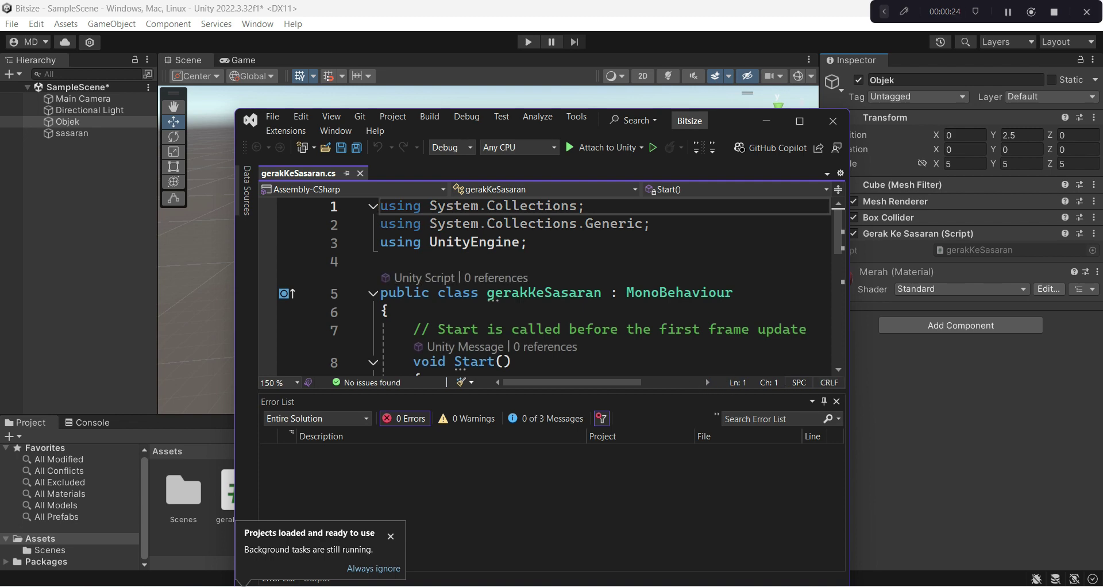
# - Maximize the editor and declare 'public Transform _sasaran;' after the class's opening brace
pyautogui.click(799, 121)
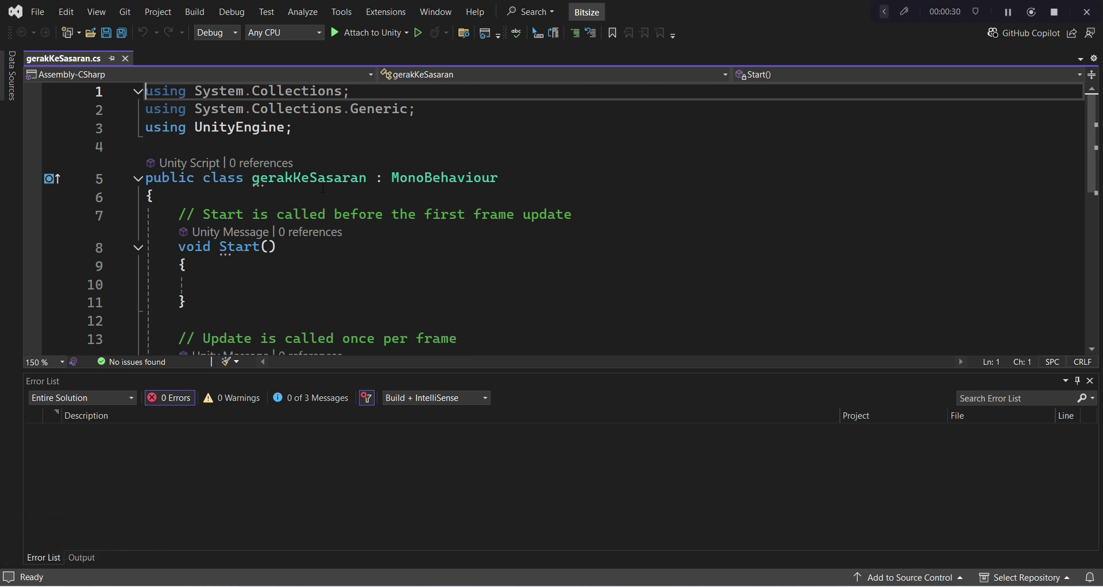
pyautogui.click(219, 200)
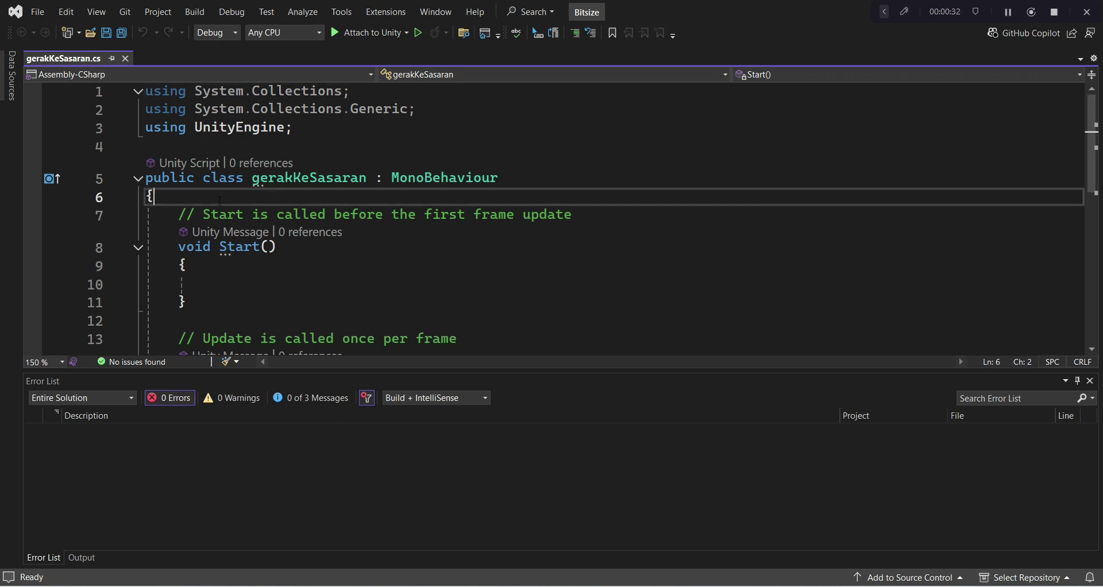
pyautogui.press('Return')
pyautogui.press('Return')
pyautogui.press('Return')
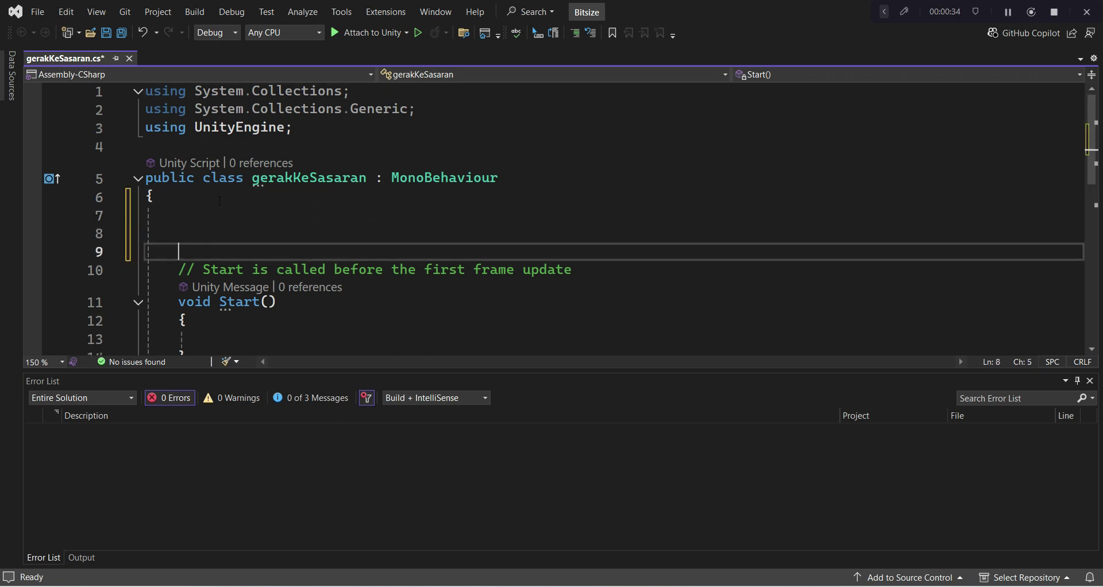
pyautogui.press('Up')
pyautogui.press('Up')
pyautogui.press('Up')
pyautogui.write('pub')
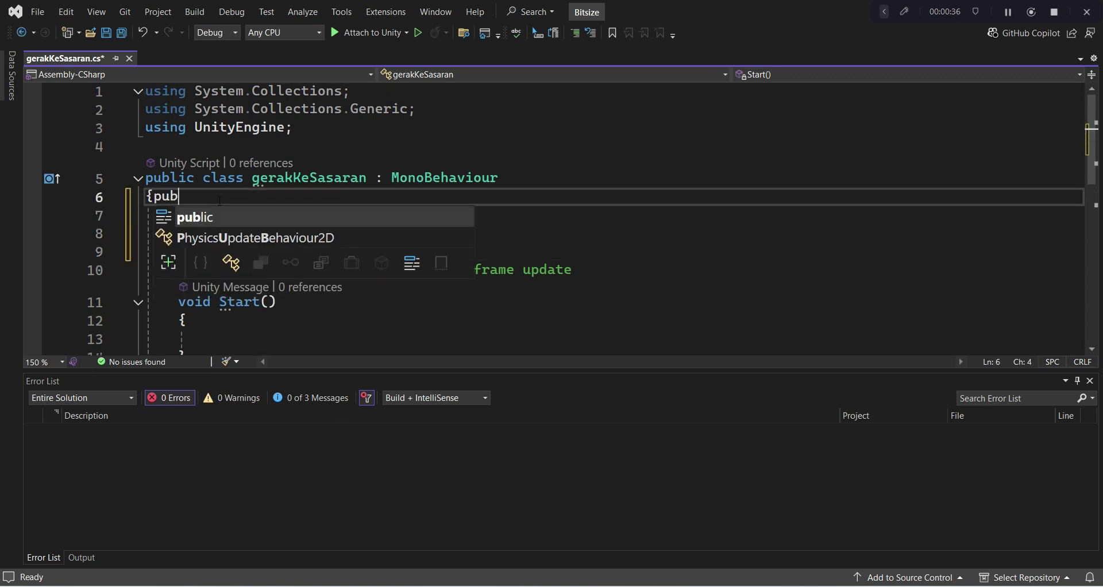
pyautogui.write('lic')
pyautogui.press('BackSpace')
pyautogui.press('BackSpace')
pyautogui.press('BackSpace')
pyautogui.press('BackSpace')
pyautogui.press('BackSpace')
pyautogui.press('BackSpace')
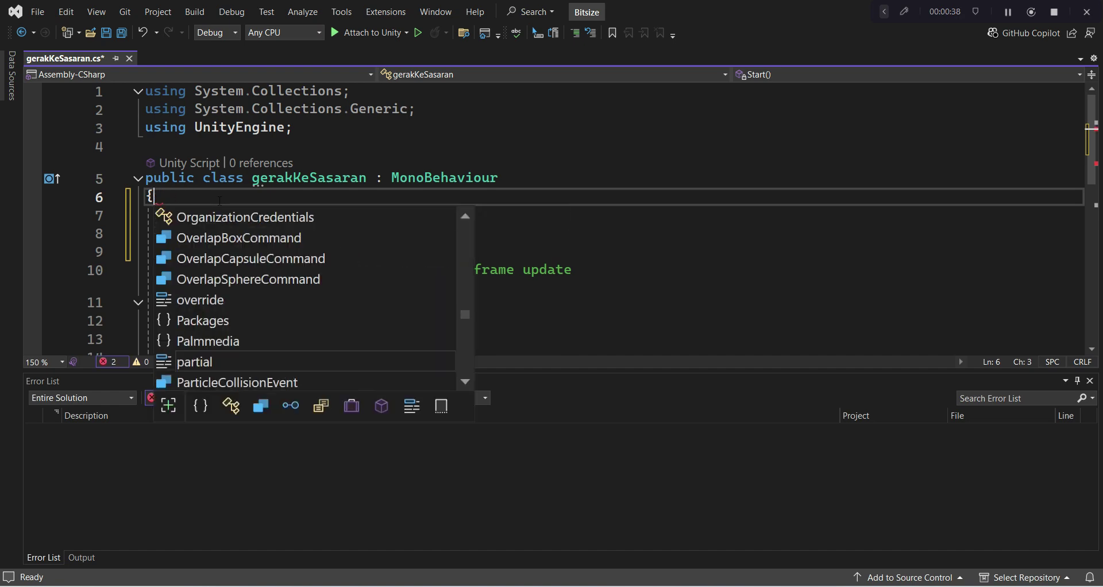
pyautogui.press('Escape')
pyautogui.press('Down')
pyautogui.press('Down')
pyautogui.write('publ')
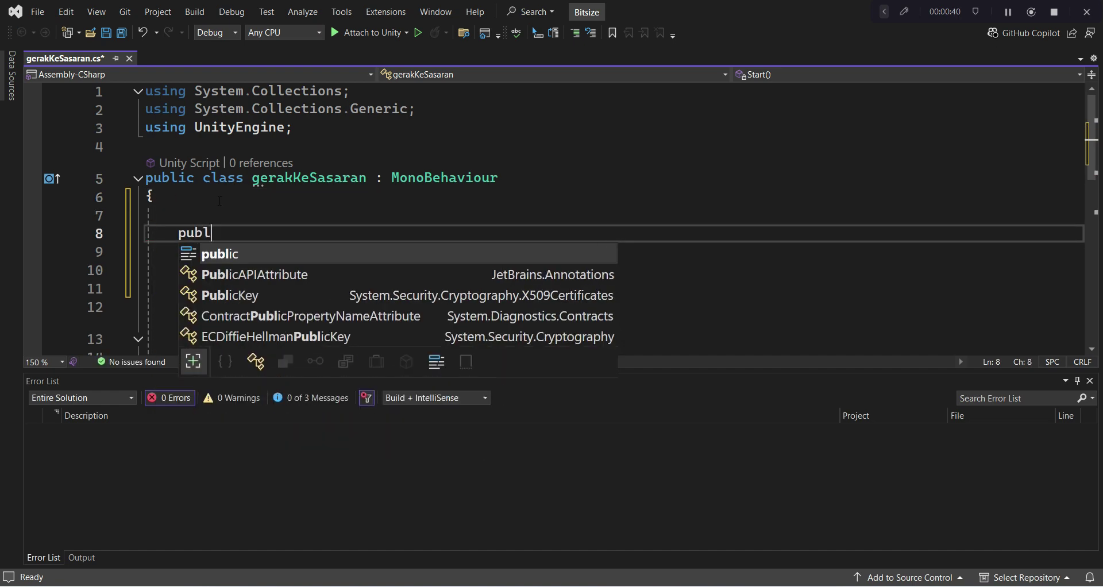
pyautogui.write('ic tran')
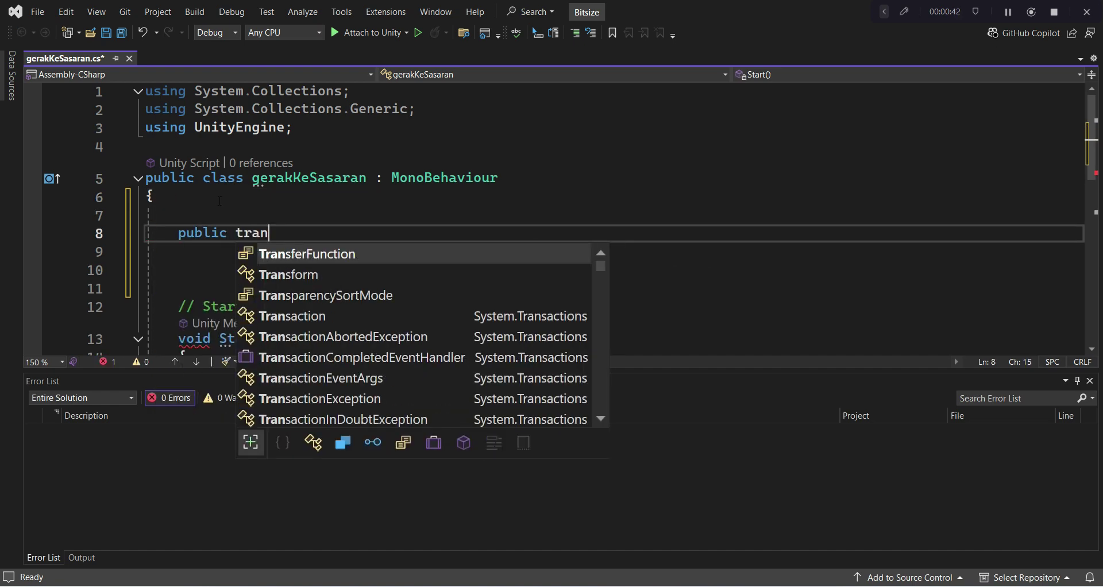
pyautogui.write('s')
pyautogui.press('Tab')
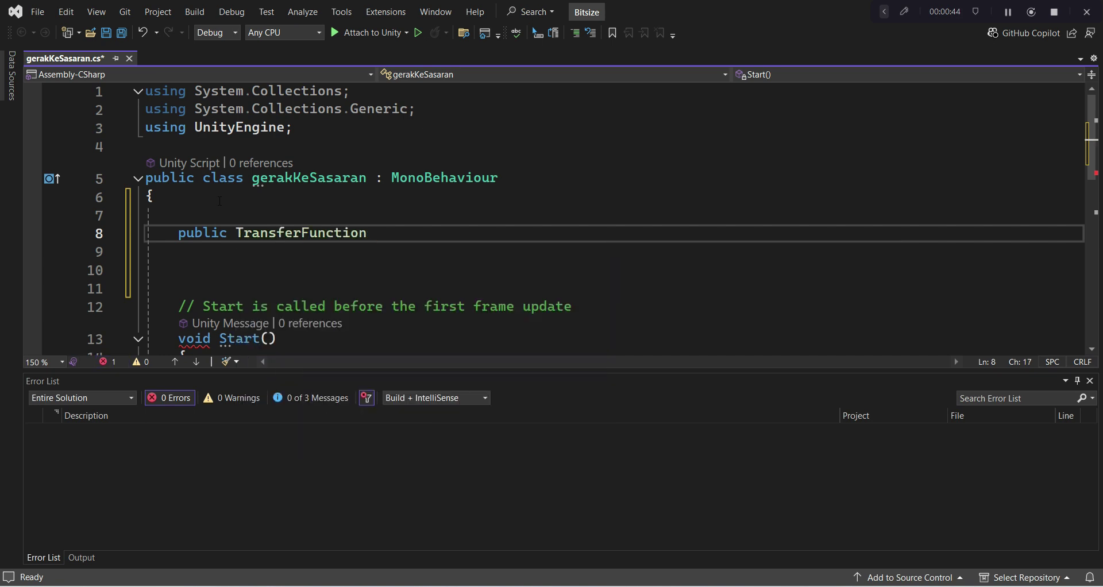
pyautogui.press('BackSpace')
pyautogui.press('BackSpace')
pyautogui.press('BackSpace')
pyautogui.press('BackSpace')
pyautogui.press('BackSpace')
pyautogui.press('BackSpace')
pyautogui.press('BackSpace')
pyautogui.press('BackSpace')
pyautogui.press('BackSpace')
pyautogui.press('BackSpace')
pyautogui.press('BackSpace')
pyautogui.press('BackSpace')
pyautogui.write('f')
pyautogui.press('BackSpace')
pyautogui.write('sf')
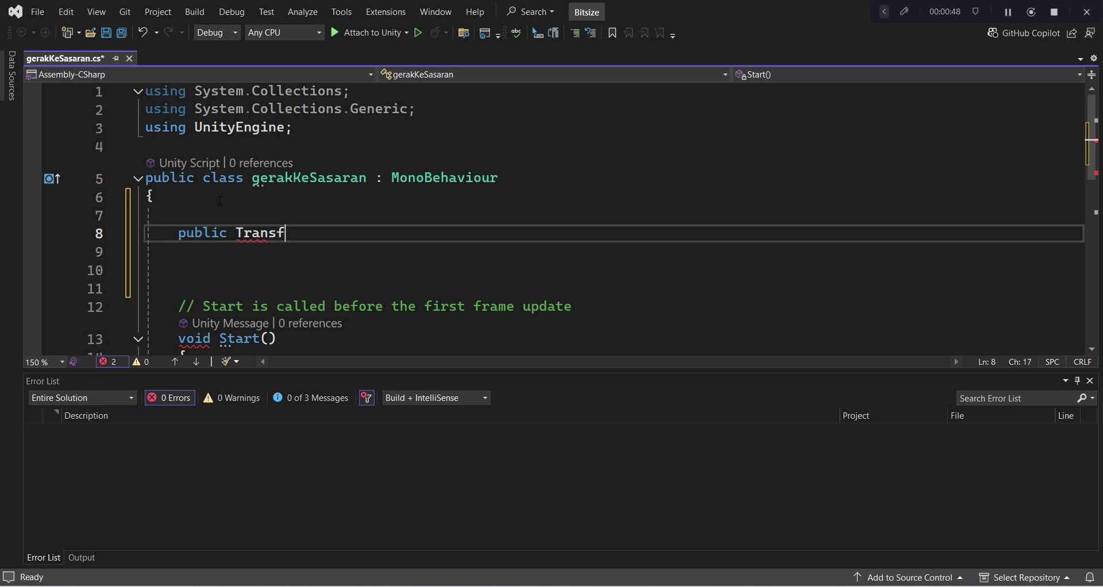
pyautogui.write('orm ')
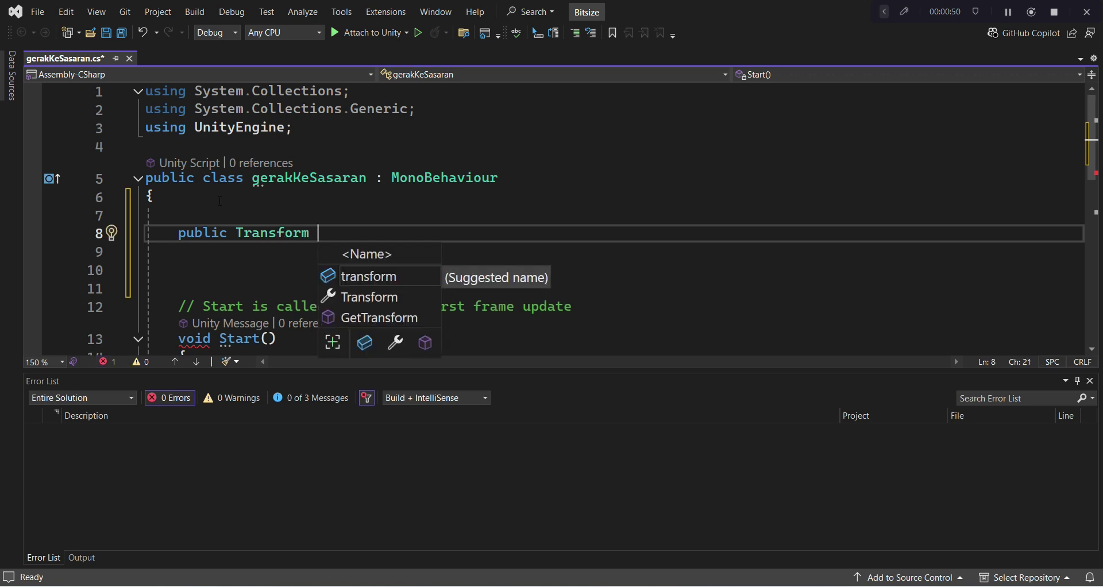
pyautogui.write('_sar')
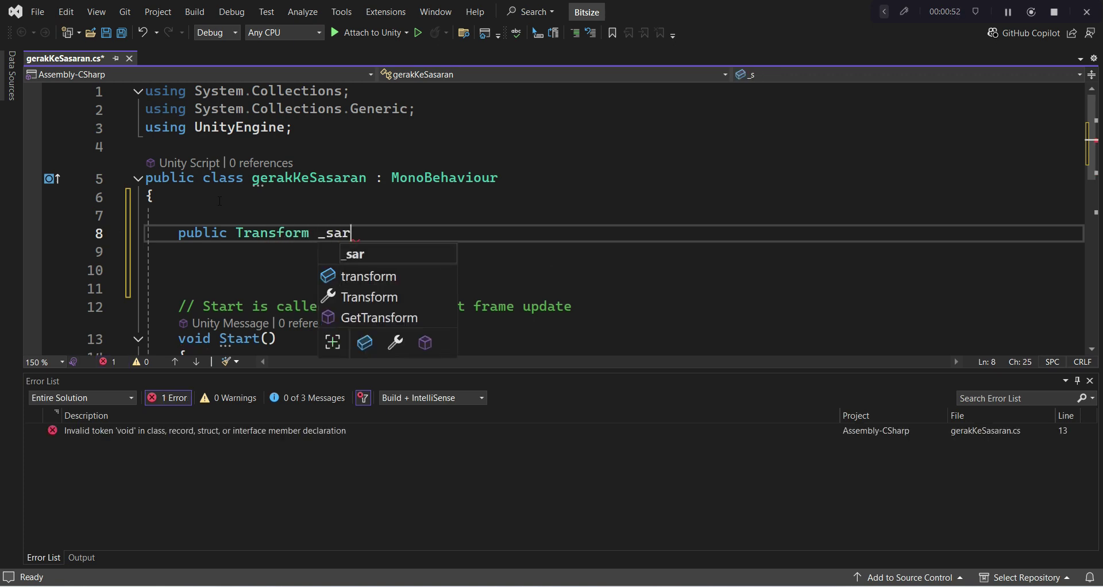
pyautogui.press('BackSpace')
pyautogui.write('saran;')
# - Add the 'public float _Halaju;' field on the next line
pyautogui.press('Return')
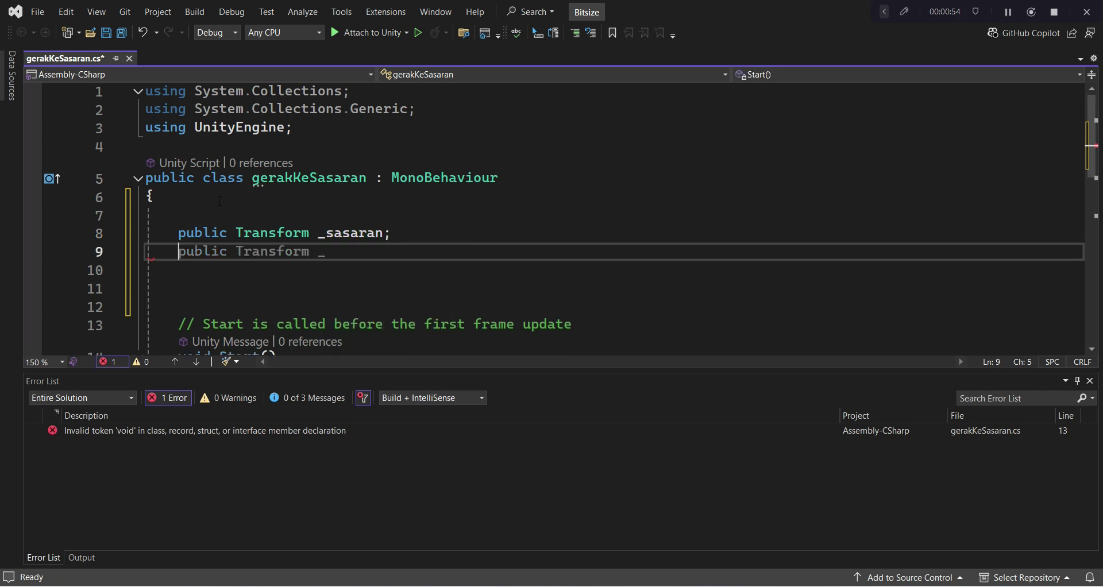
pyautogui.write('public ')
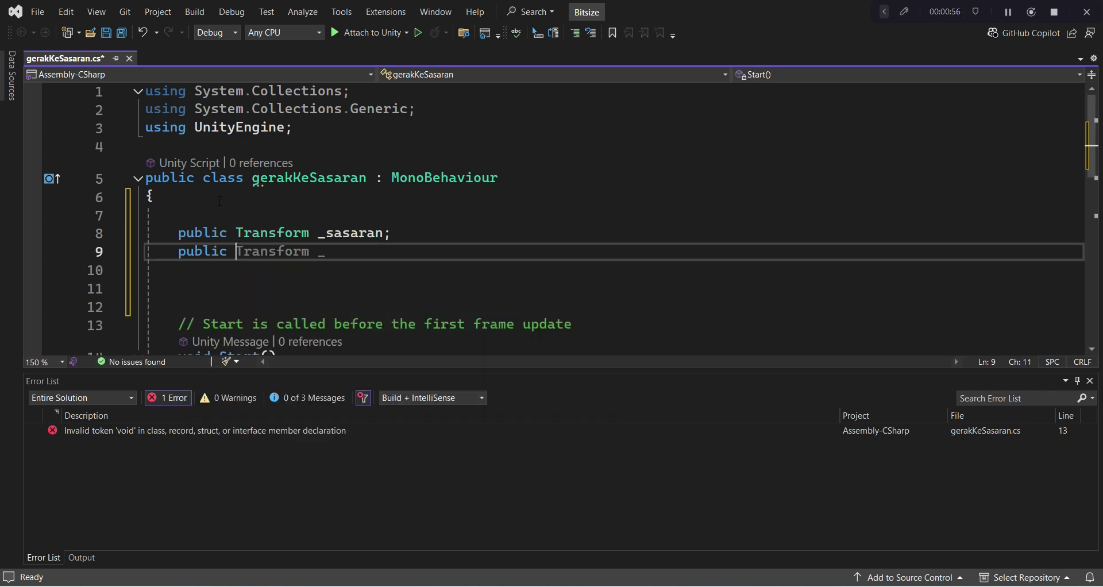
pyautogui.write('float ')
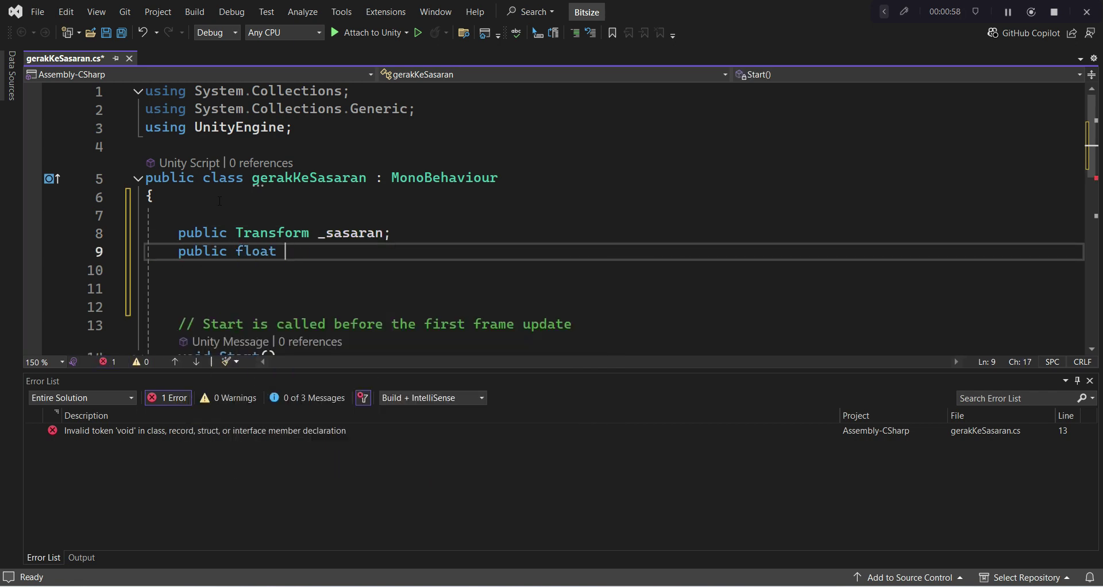
pyautogui.write('_H')
pyautogui.press('BackSpace')
pyautogui.write('Halaj')
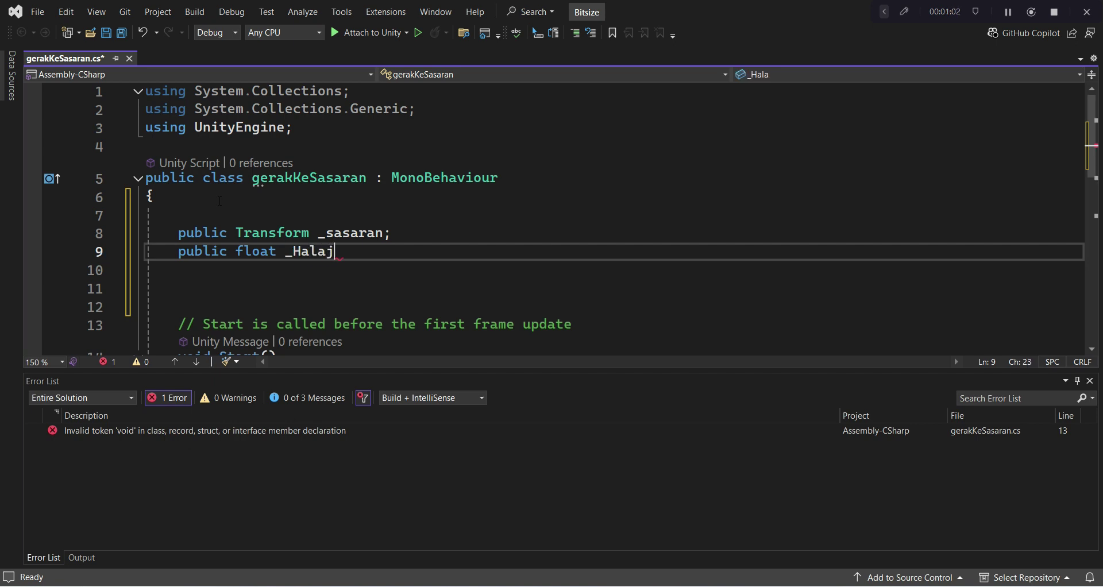
pyautogui.write('ui')
pyautogui.press('BackSpace')
pyautogui.write('uu')
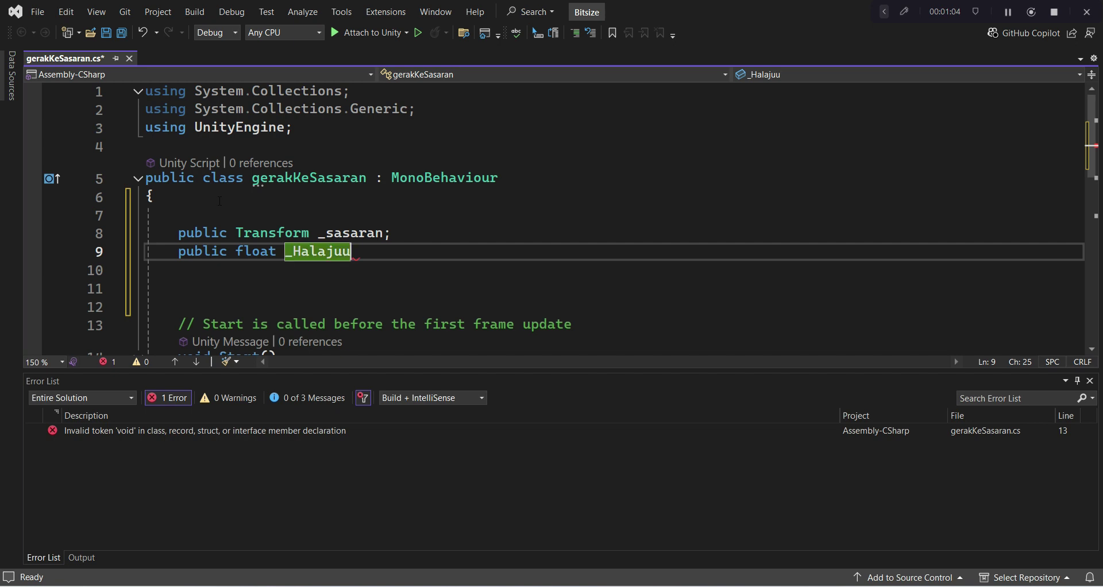
pyautogui.press('BackSpace')
pyautogui.write(';')
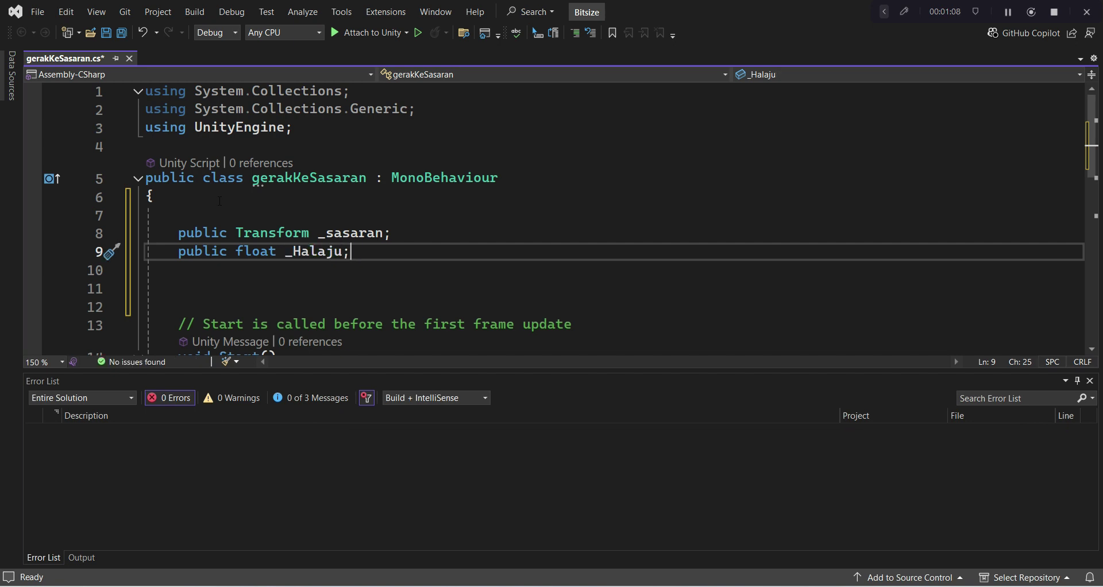
# - In Update(), type 'tranform.position = Vector3.MoveTowards(transform.position, _sasaran.position'
pyautogui.scroll(-1, 219, 201)
pyautogui.scroll(-3, 197, 230)
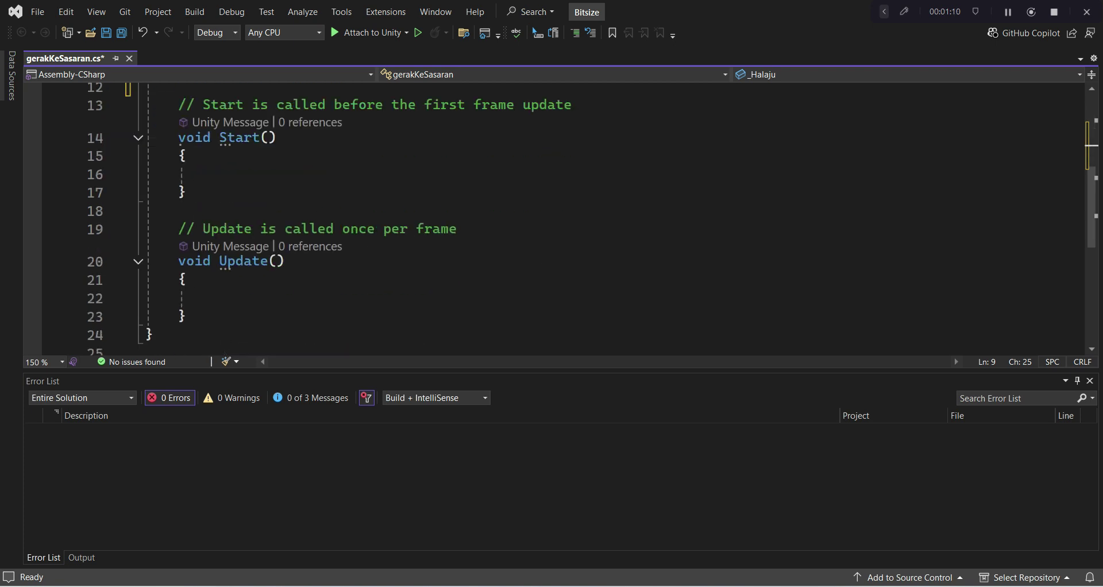
pyautogui.click(204, 298)
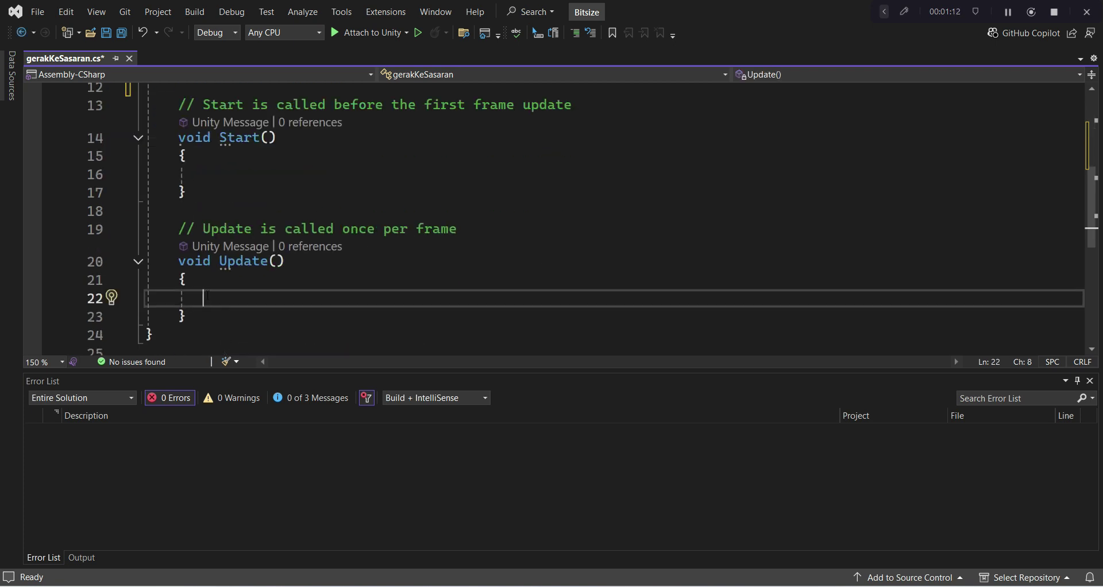
pyautogui.write('t')
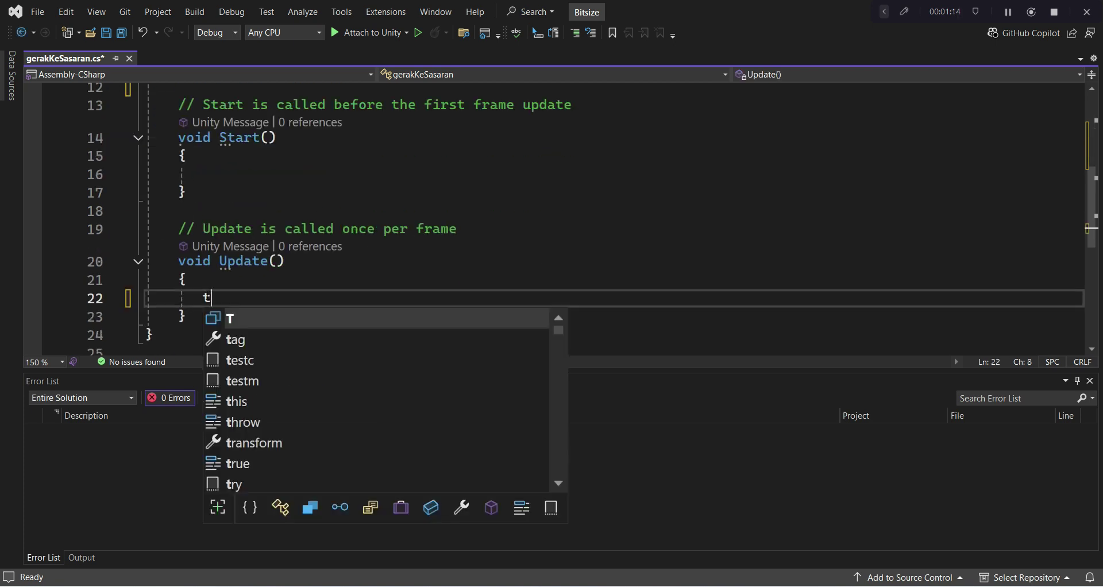
pyautogui.write('ranform')
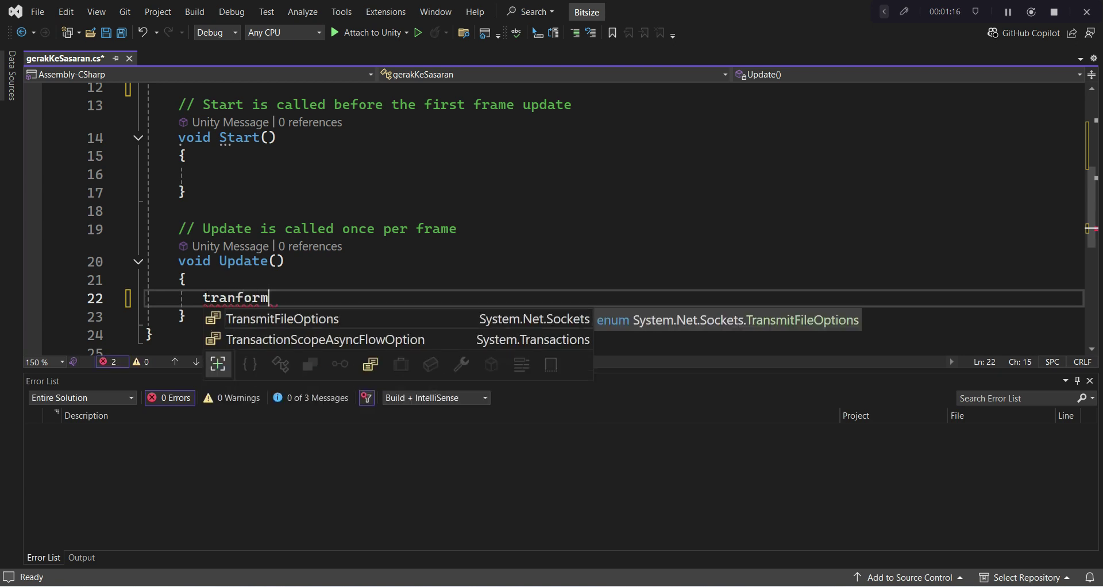
pyautogui.write('.')
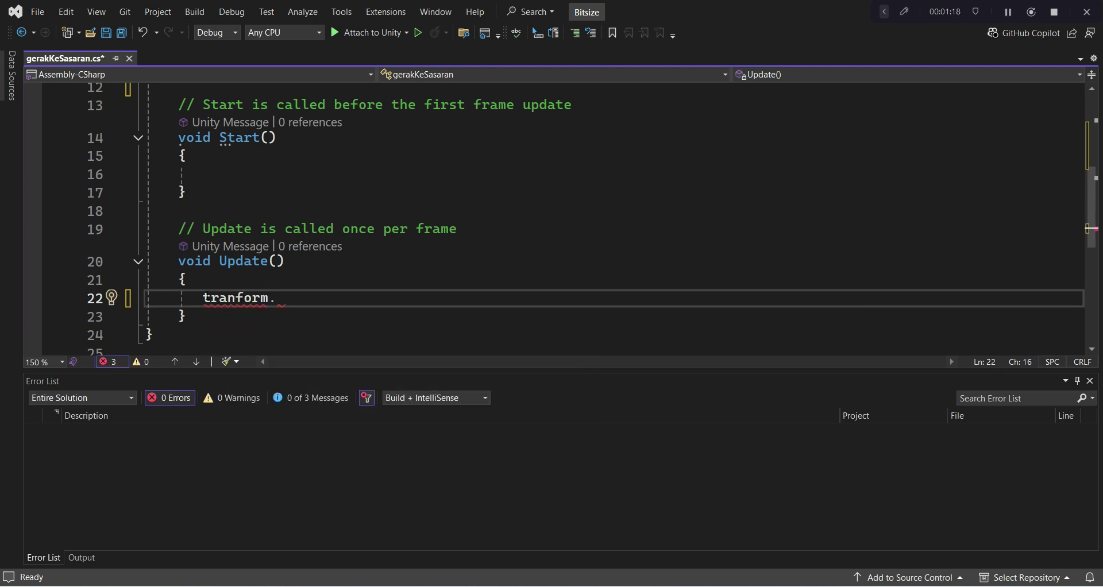
pyautogui.write('positon')
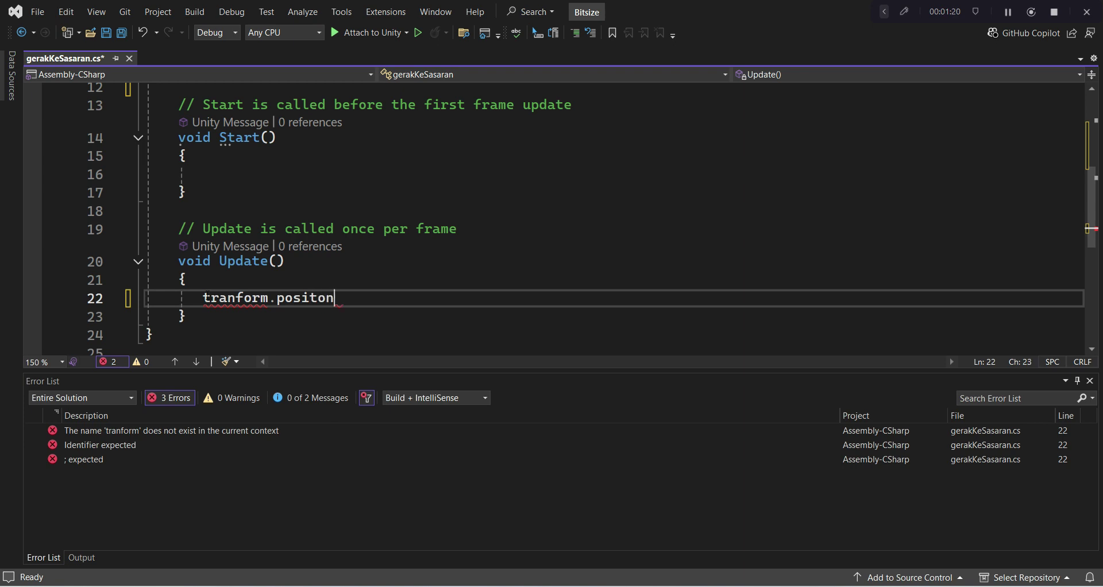
pyautogui.press('BackSpace')
pyautogui.press('BackSpace')
pyautogui.write('ion ')
pyautogui.write('= V')
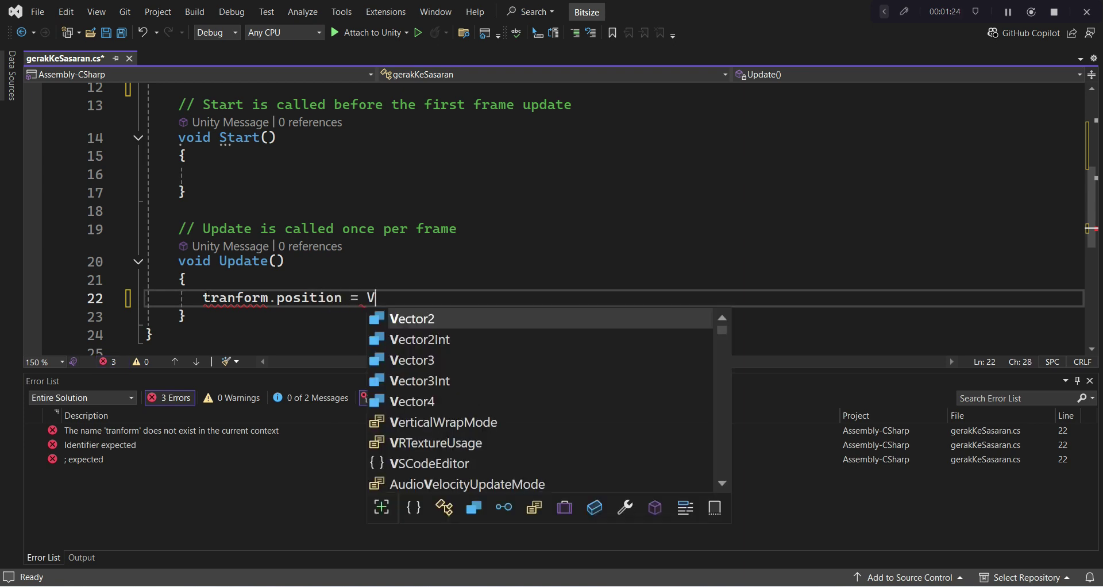
pyautogui.write('ector')
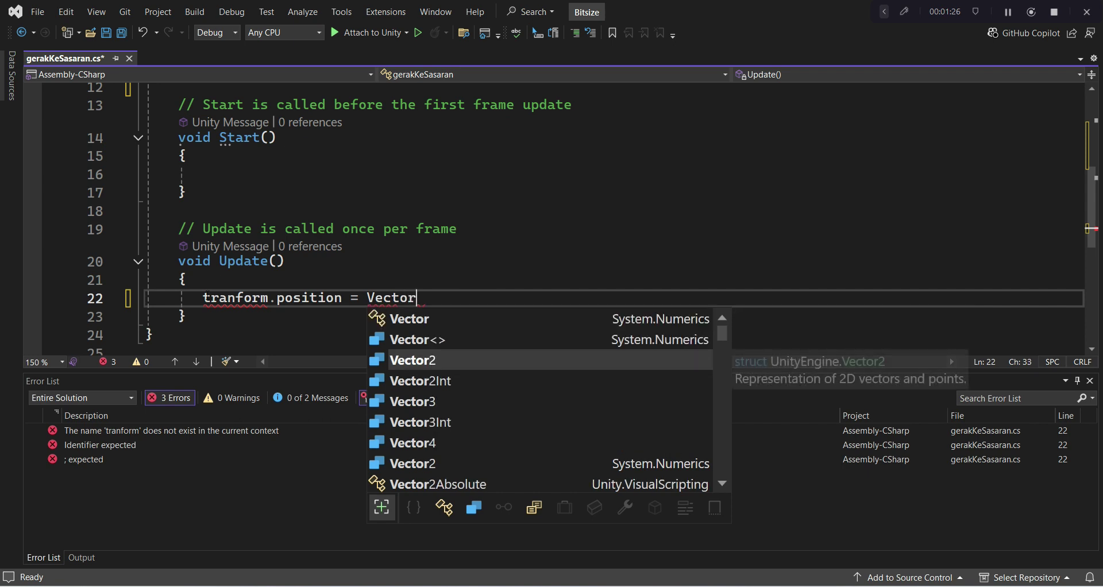
pyautogui.write('3.')
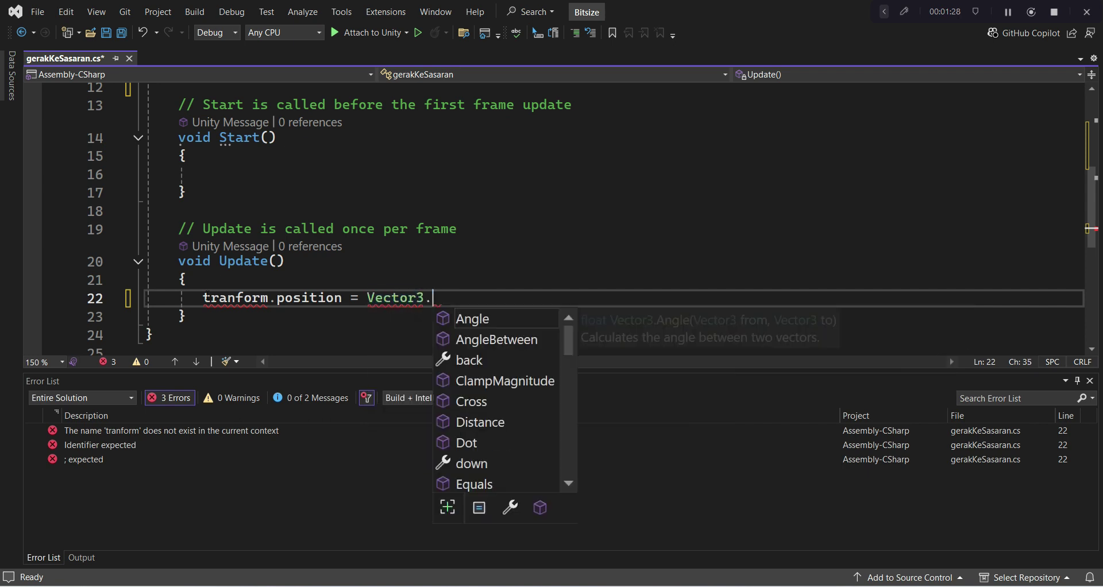
pyautogui.write('Mov')
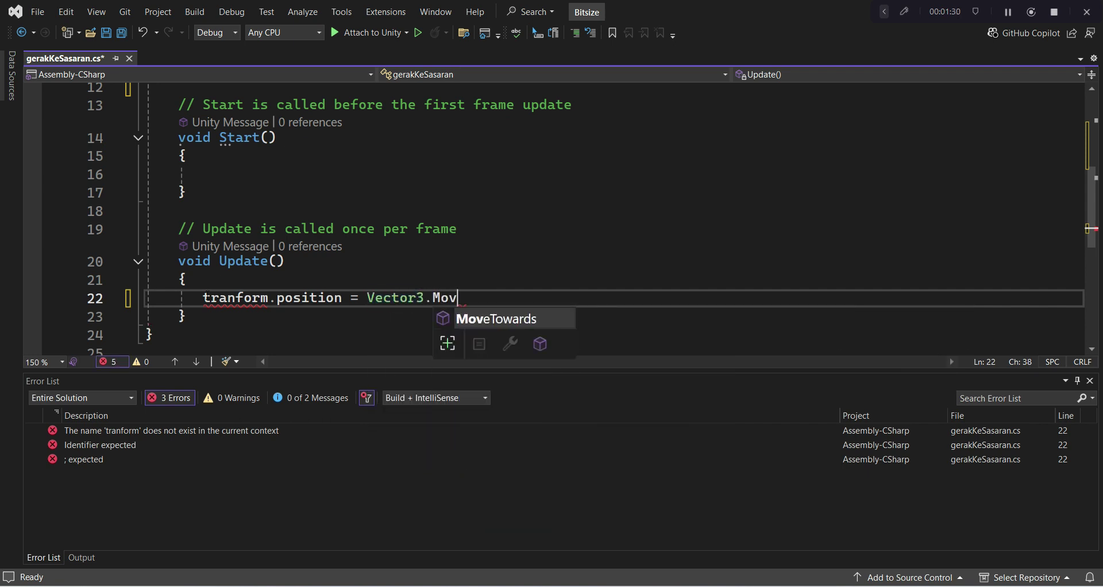
pyautogui.press('Tab')
pyautogui.write('(')
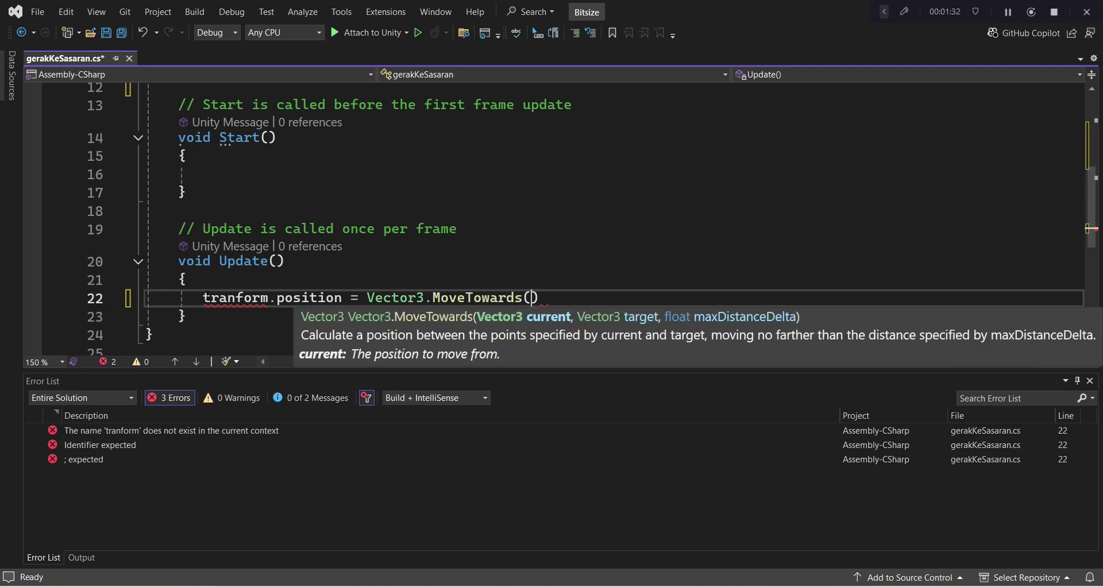
pyautogui.write('t')
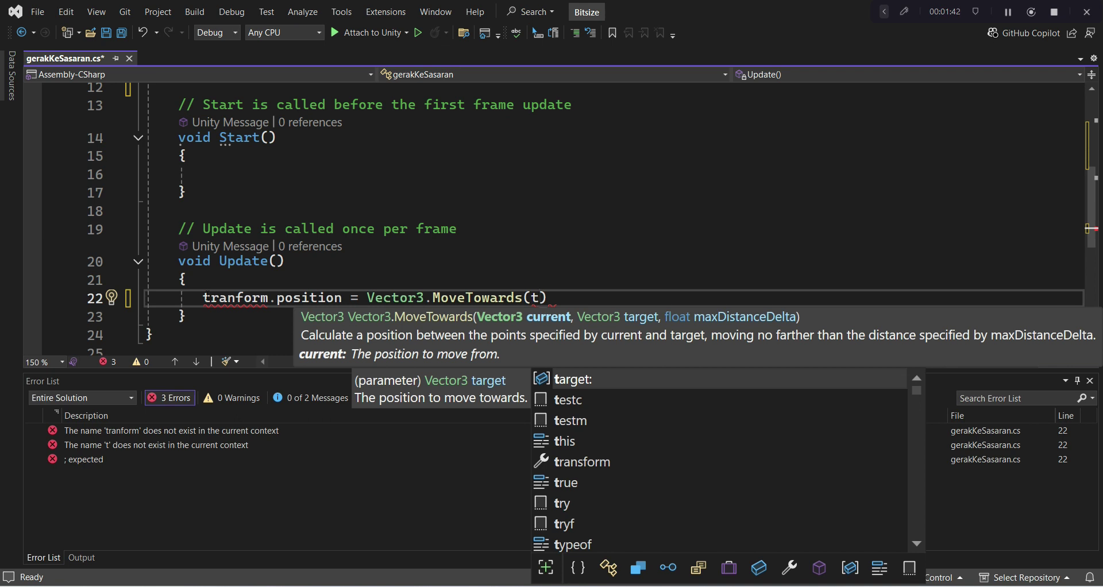
pyautogui.write('ransform')
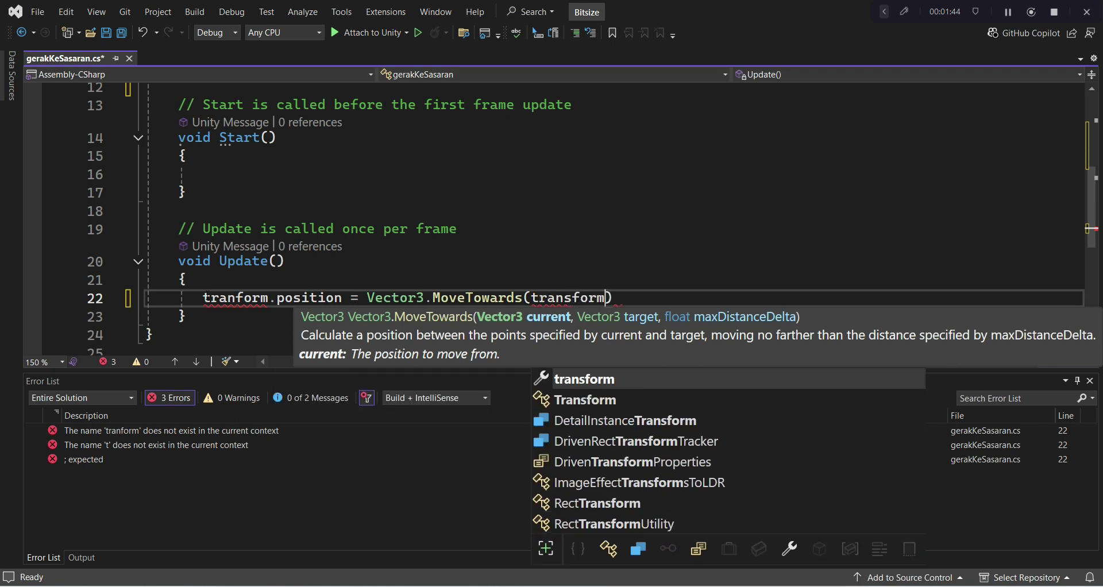
pyautogui.write('.posti')
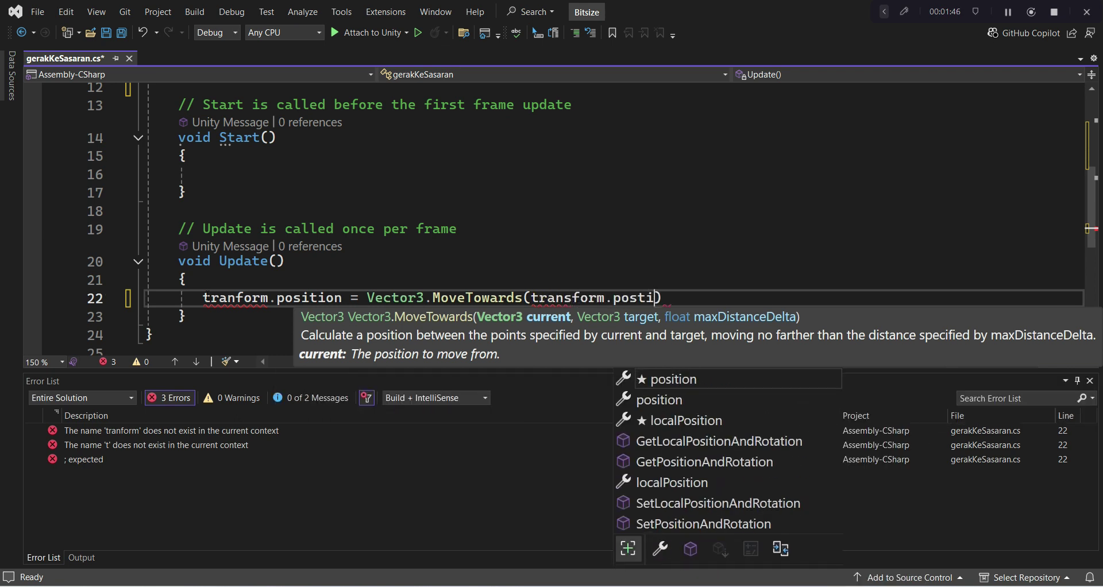
pyautogui.press('BackSpace')
pyautogui.press('BackSpace')
pyautogui.write('it')
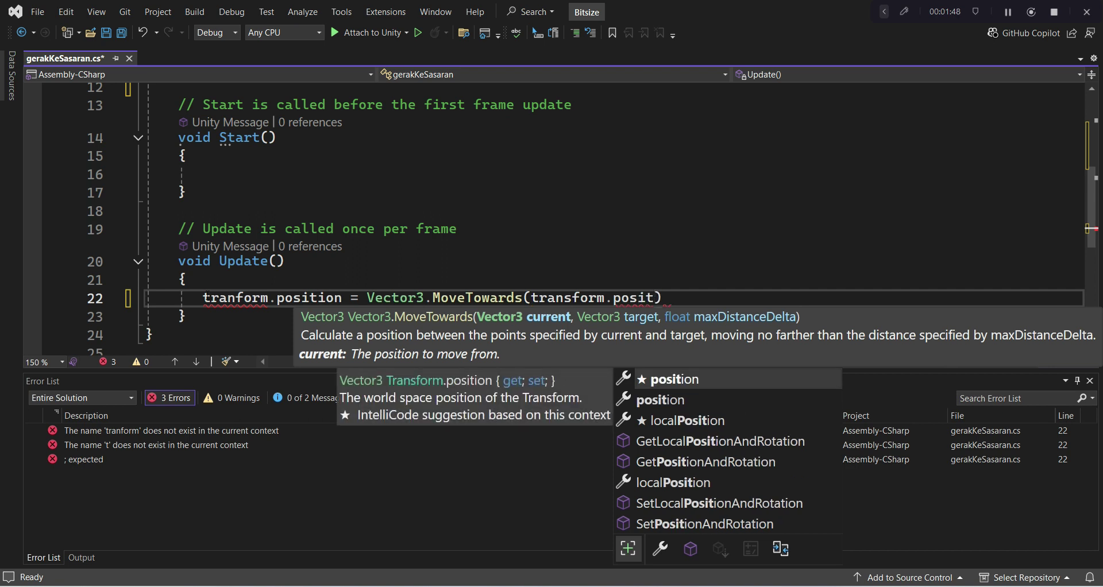
pyautogui.write('ion')
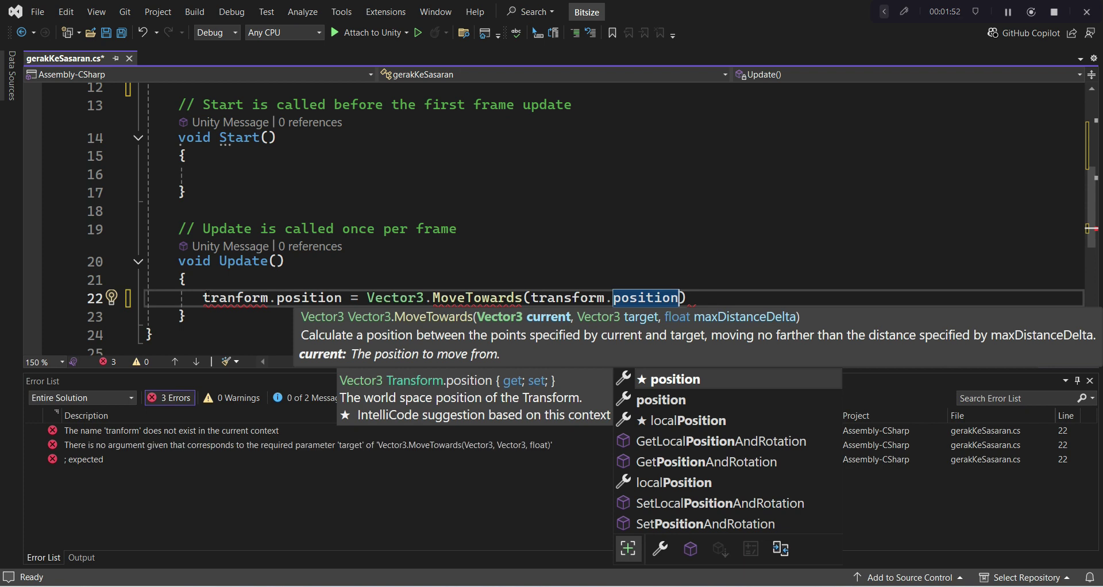
pyautogui.write(', ')
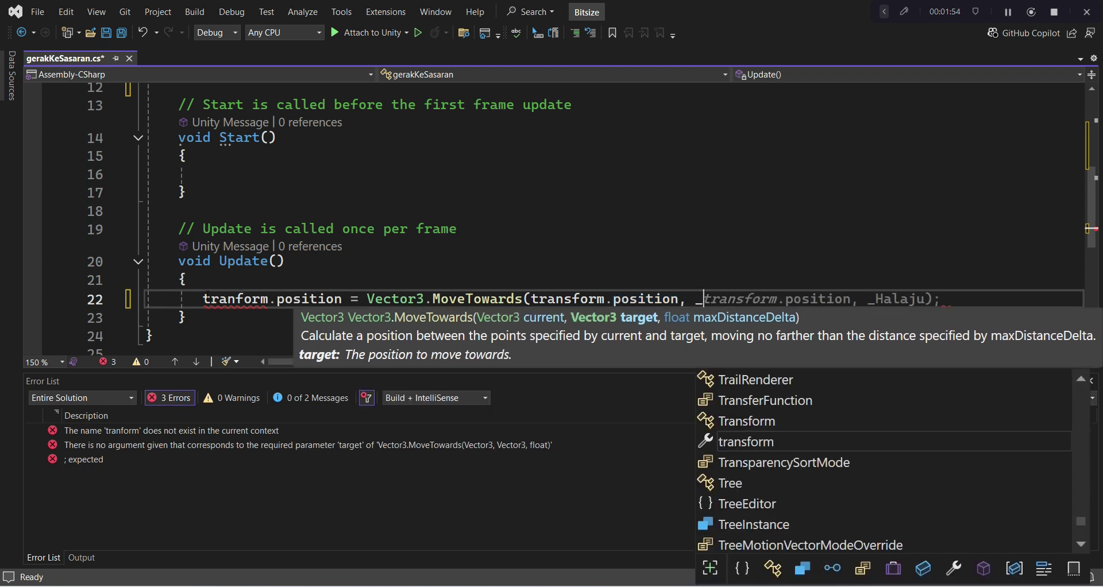
pyautogui.write('_sasaran')
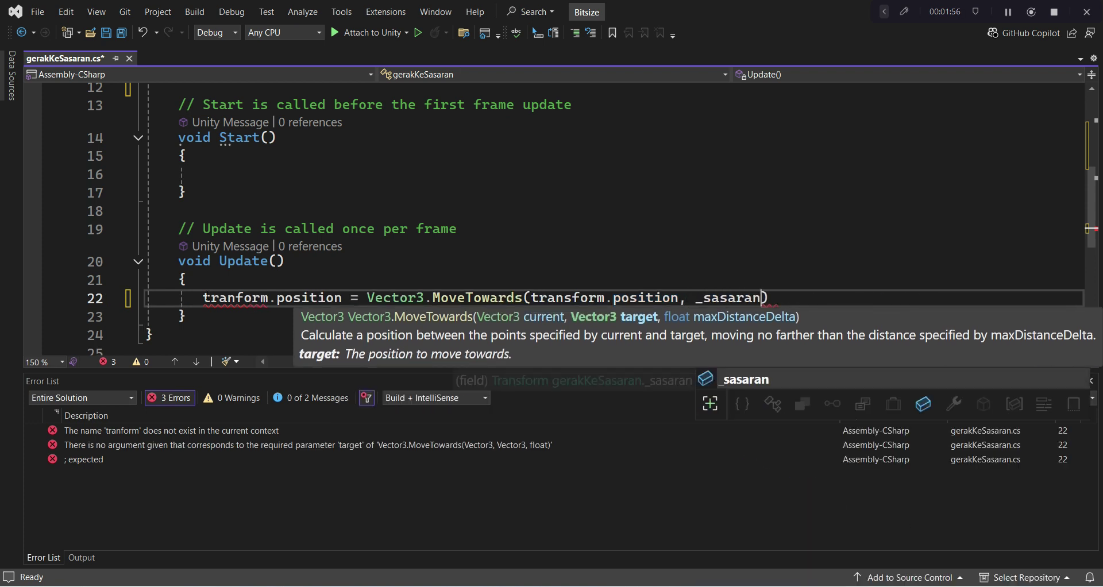
pyautogui.write('.p')
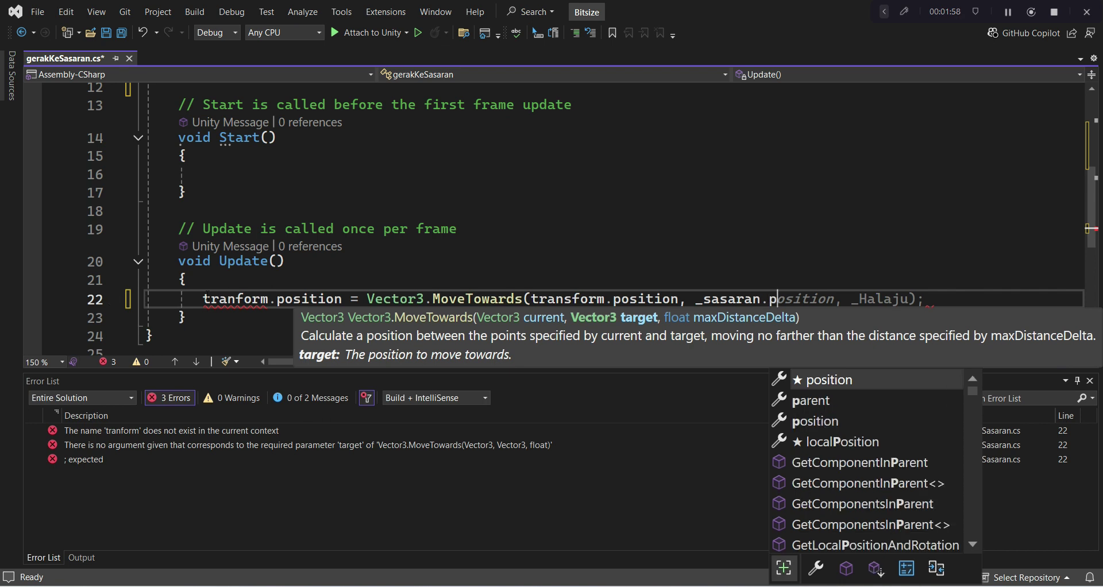
pyautogui.write('osition')
# - Add '_Halaju * Time.deltaTime' as the step argument and close the call with ');'
pyautogui.press('Tab')
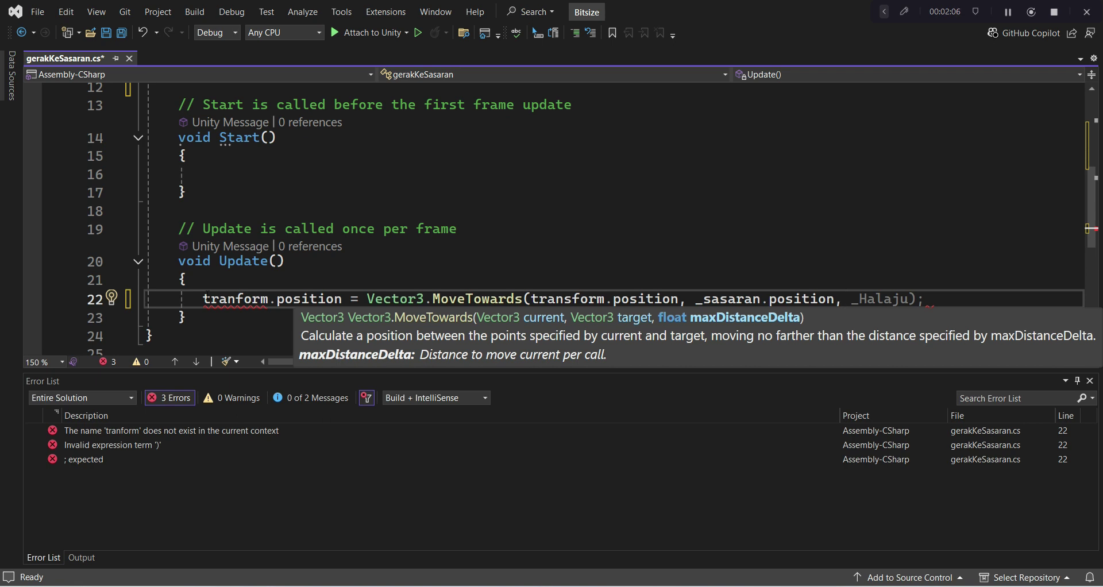
pyautogui.write('_Hal')
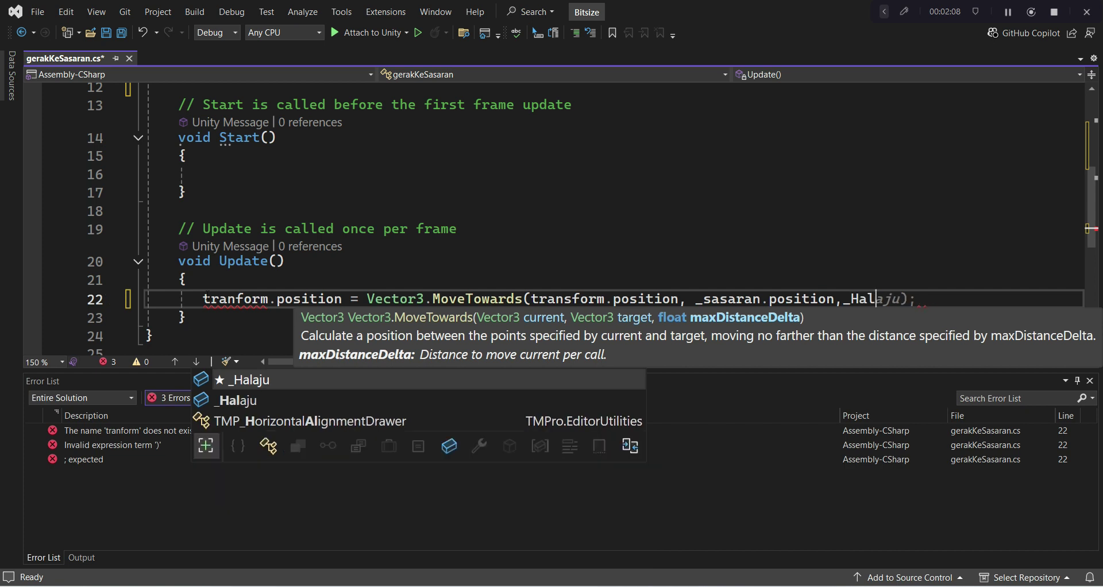
pyautogui.write('aju')
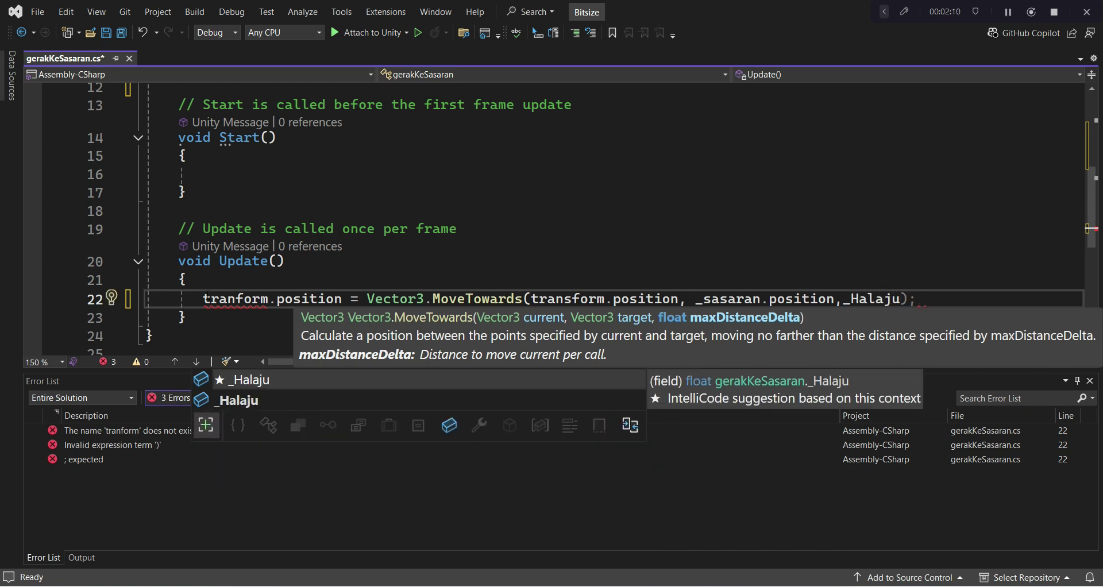
pyautogui.write(' * ')
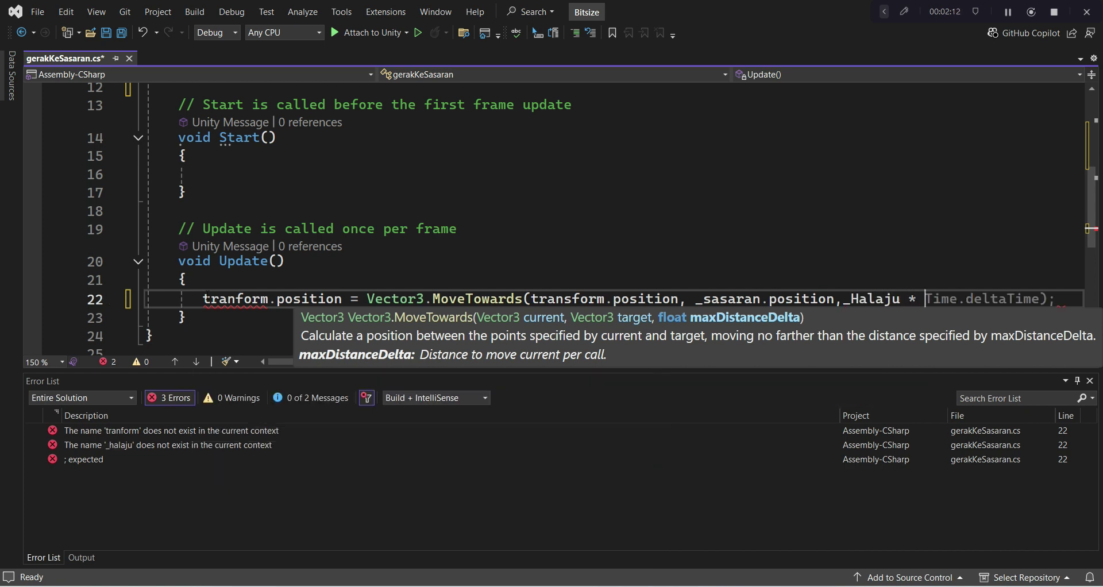
pyautogui.write('Ti')
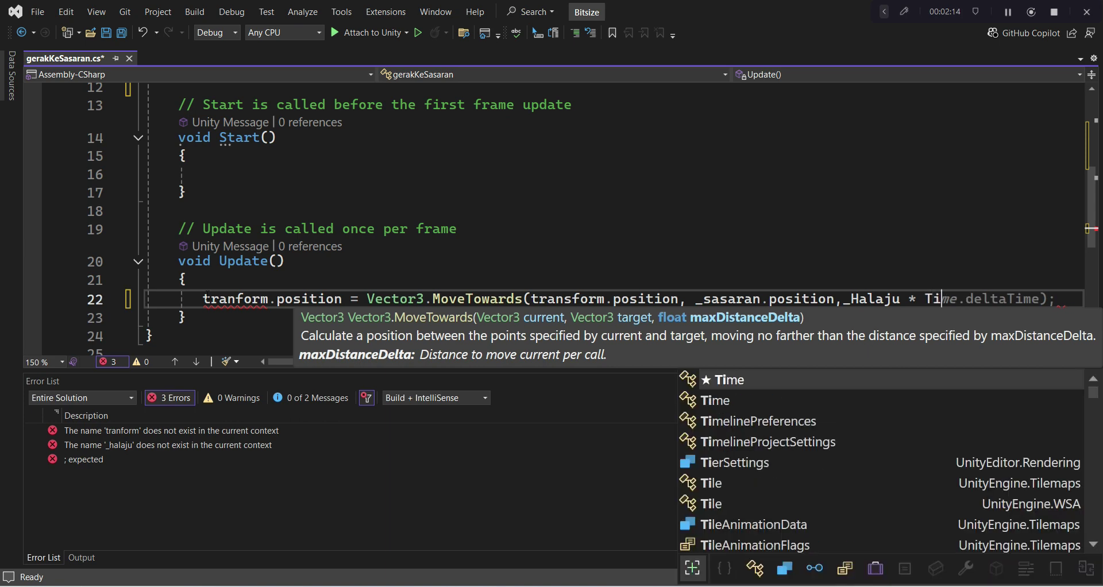
pyautogui.write('me.del')
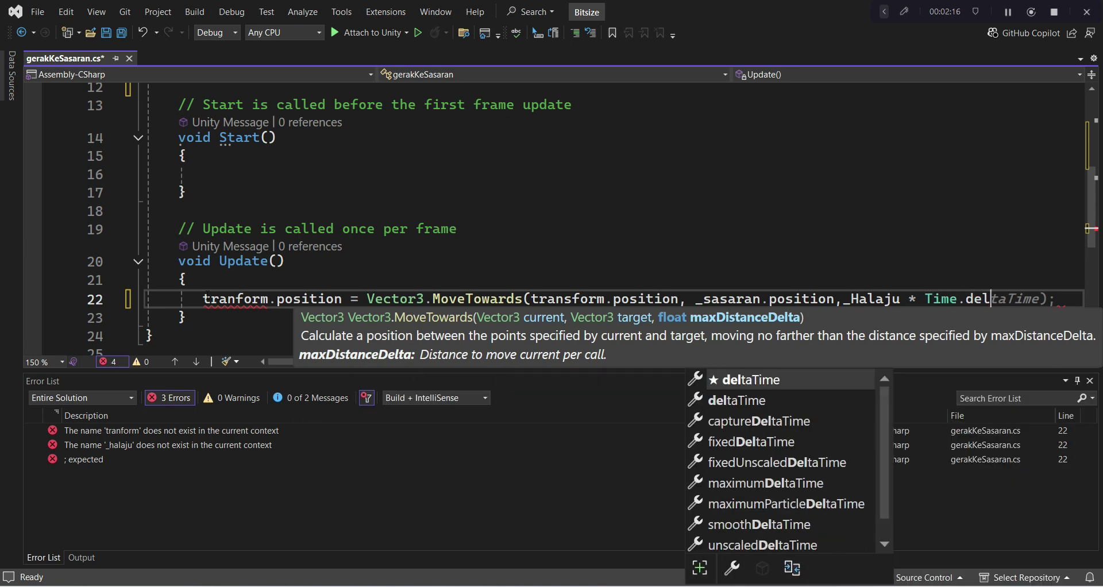
pyautogui.write('ta')
pyautogui.press('Tab')
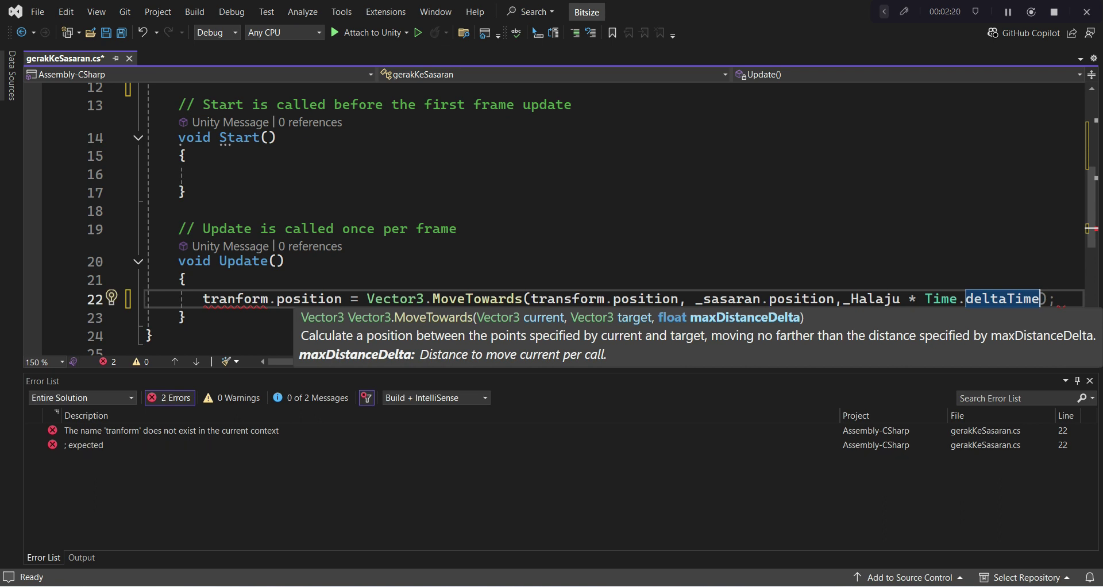
pyautogui.write(') ')
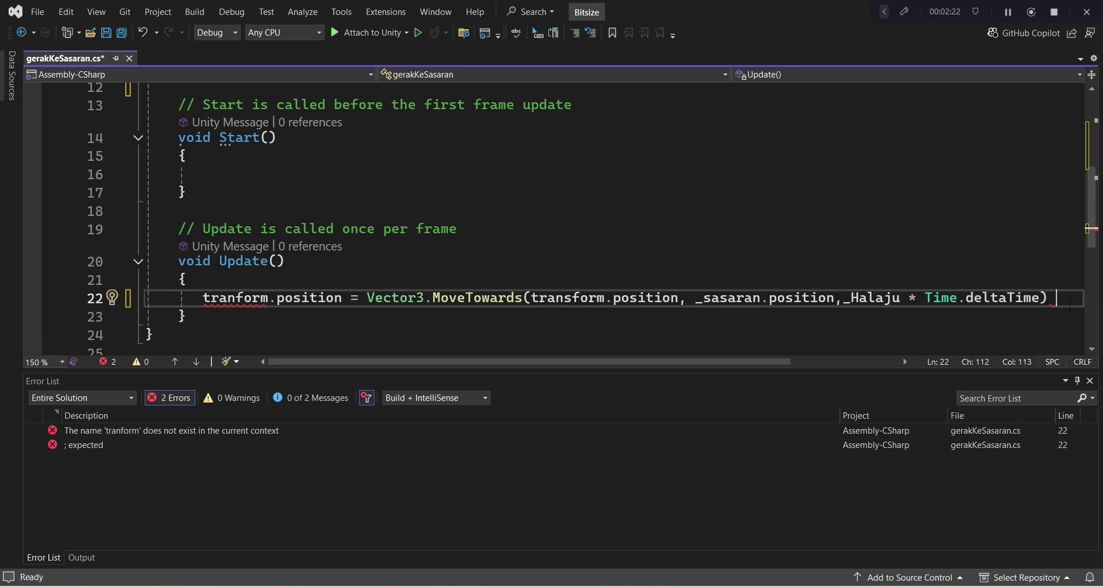
pyautogui.write(';')
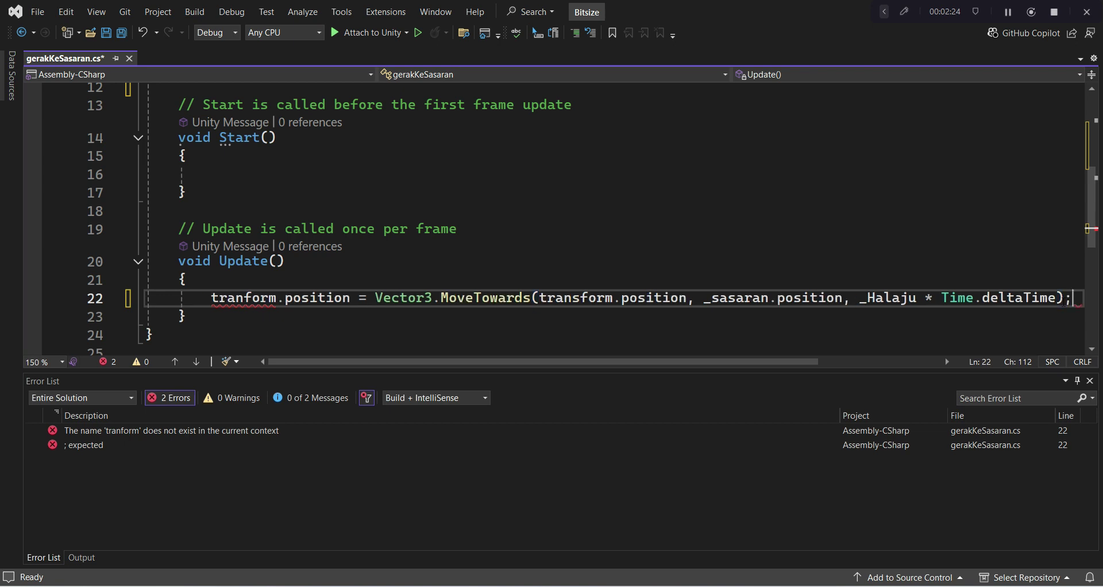
# - Correct 'tranform' to 'transform' on line 22 and save all files
pyautogui.hotkey('ctrl', 's')
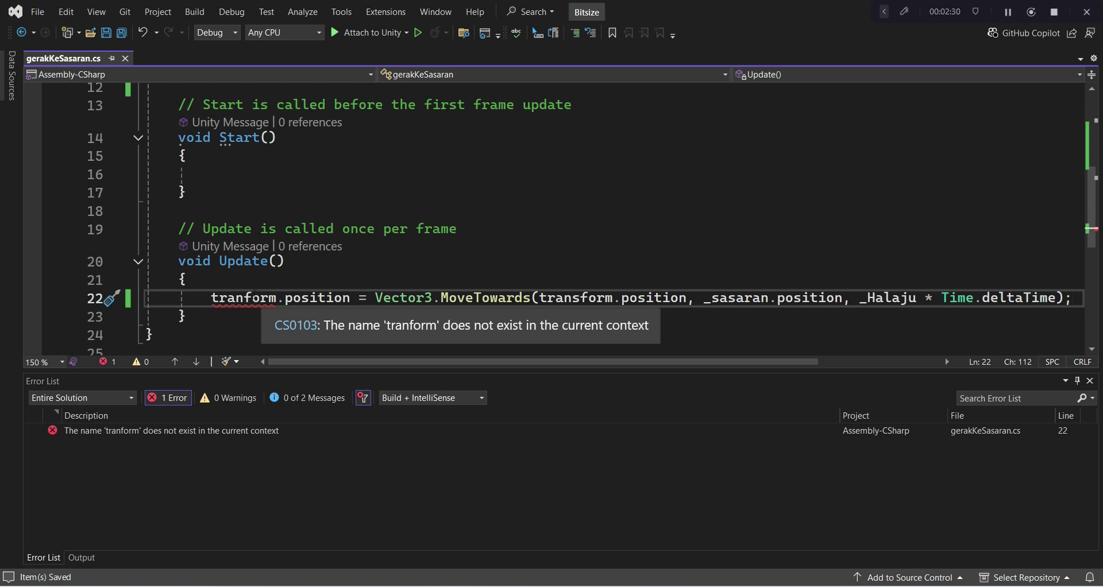
pyautogui.click(243, 298)
pyautogui.write('s')
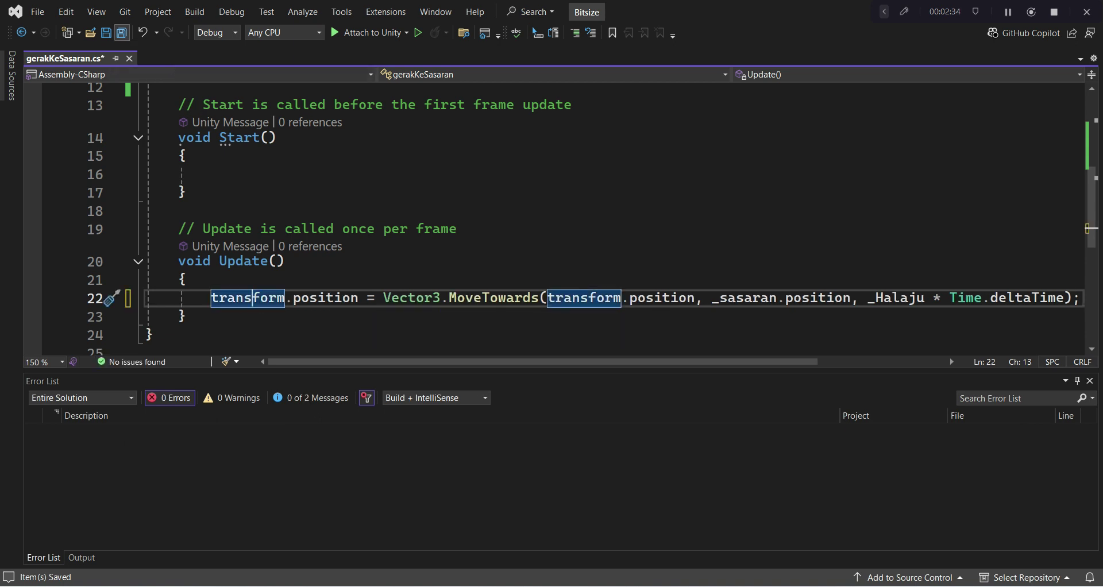
pyautogui.click(106, 32)
pyautogui.scroll(2, 648, 201)
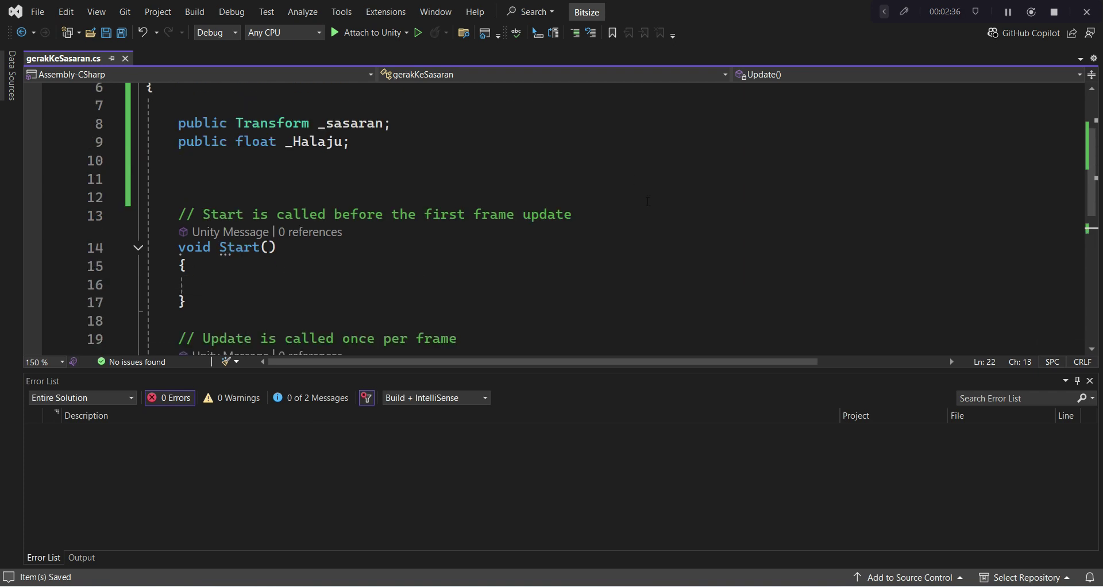
pyautogui.scroll(-2, 647, 201)
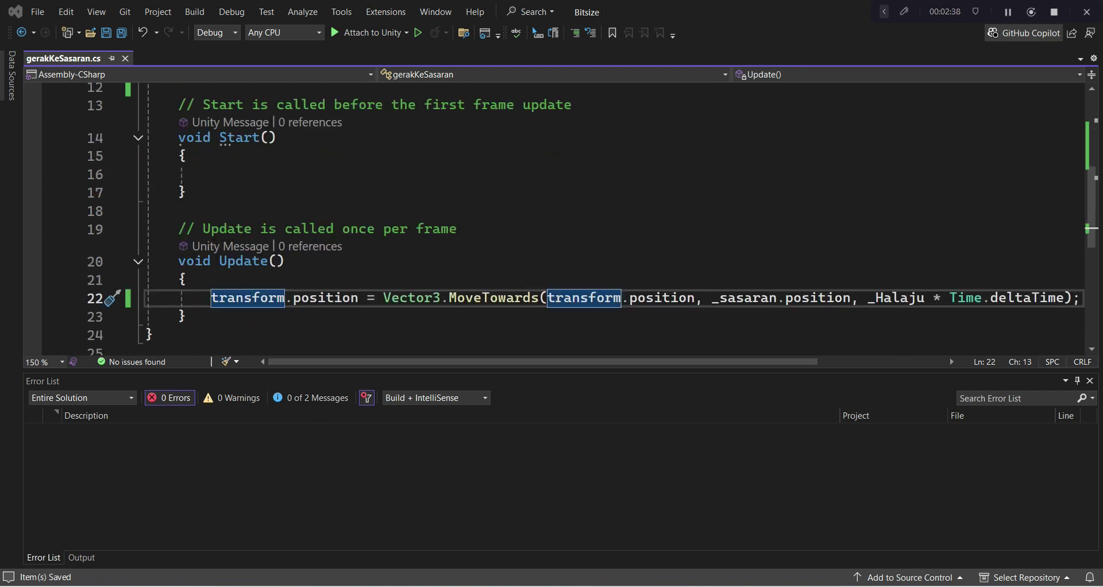
# - Back in Unity, drag sasaran into Objek's Sasaran field and play the scene
pyautogui.moveTo(560, 12); pyautogui.dragTo(715, 85)
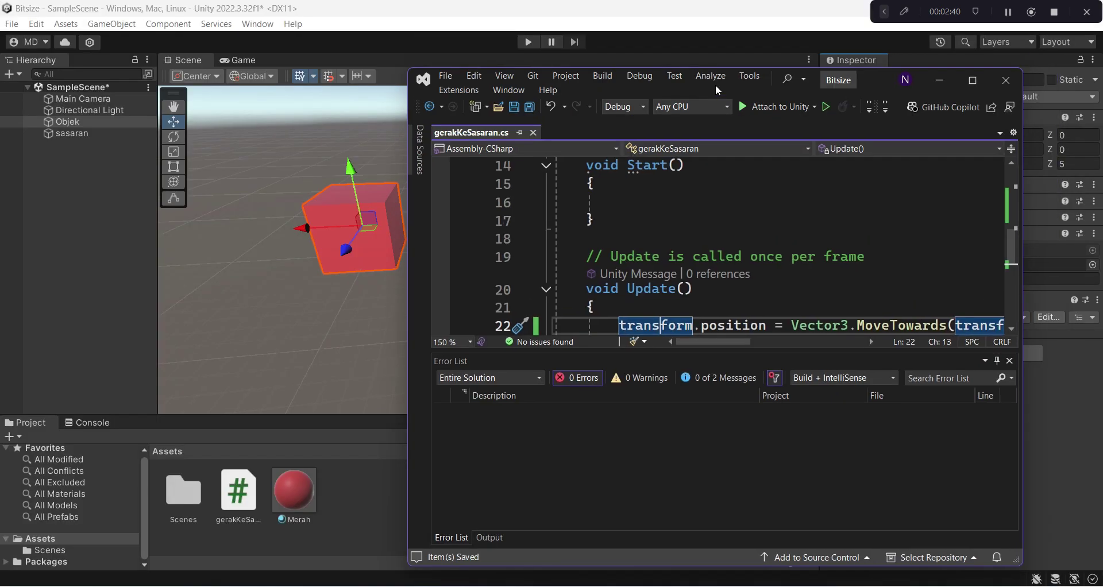
pyautogui.click(939, 80)
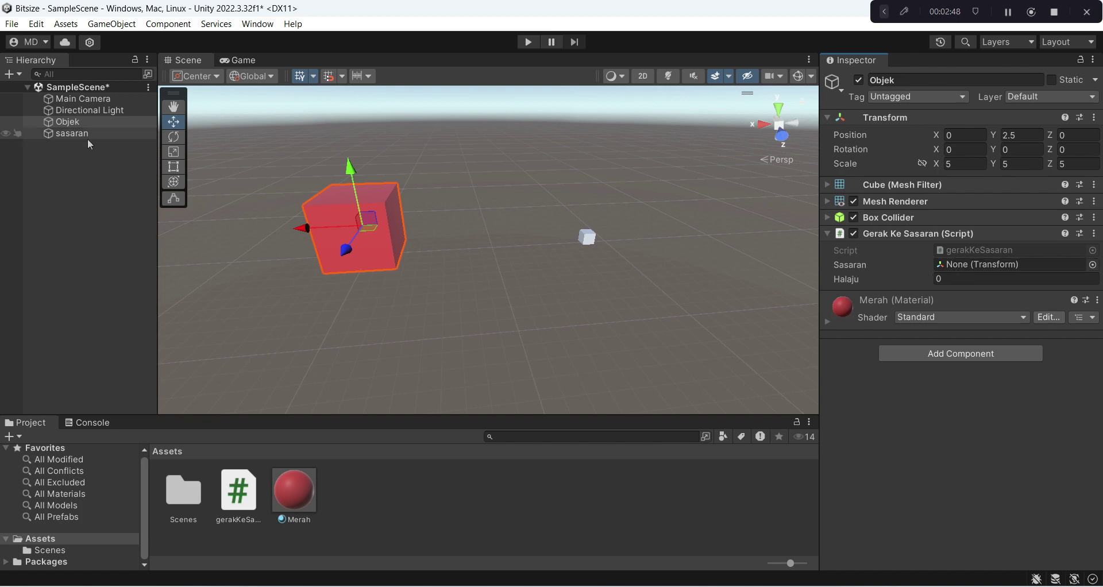
pyautogui.moveTo(72, 134); pyautogui.dragTo(1011, 265)
pyautogui.write('5')
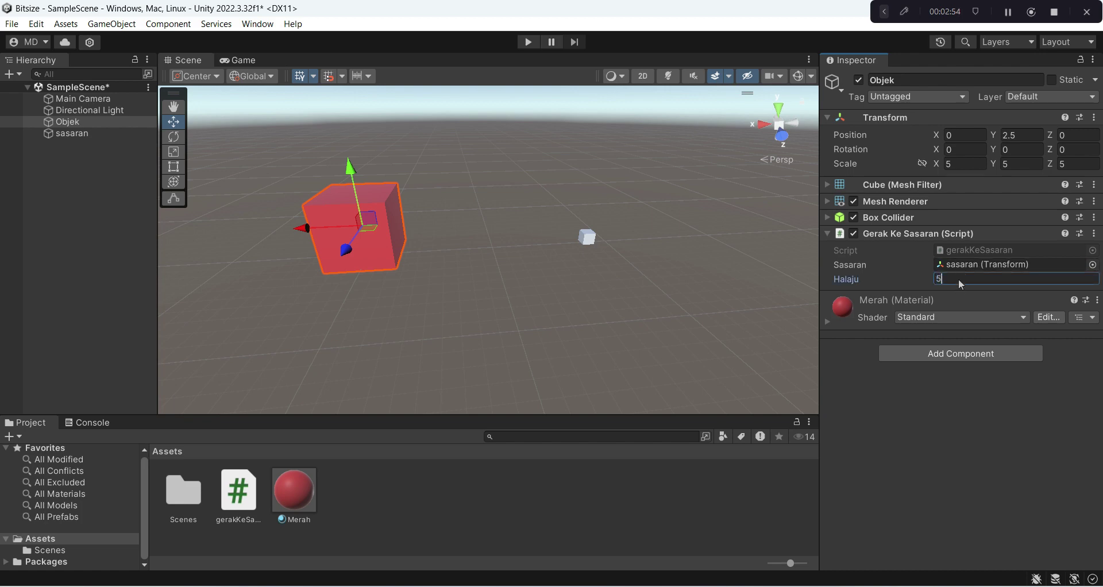
pyautogui.click(532, 43)
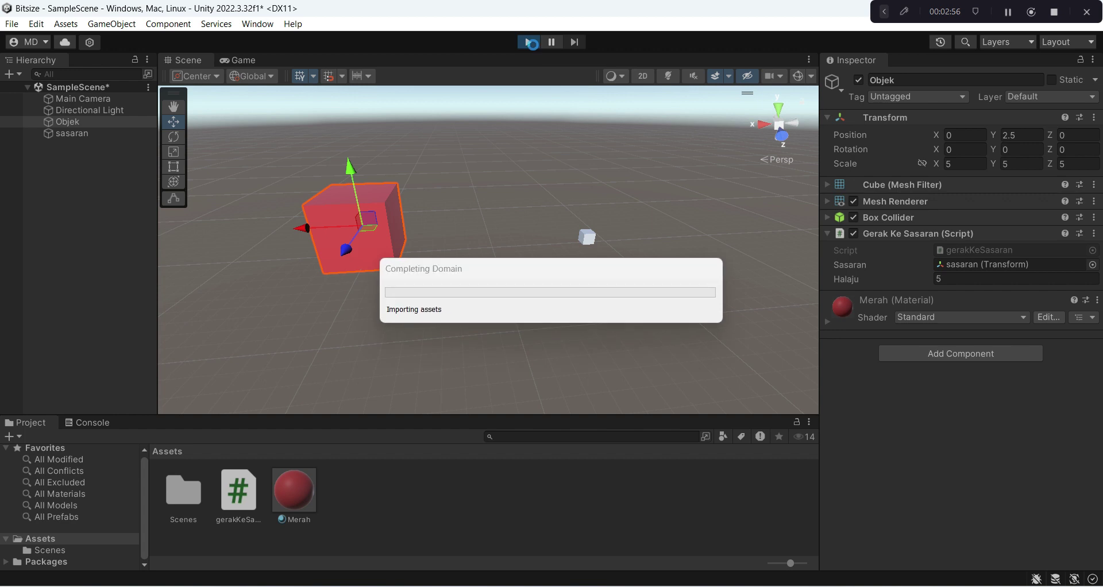